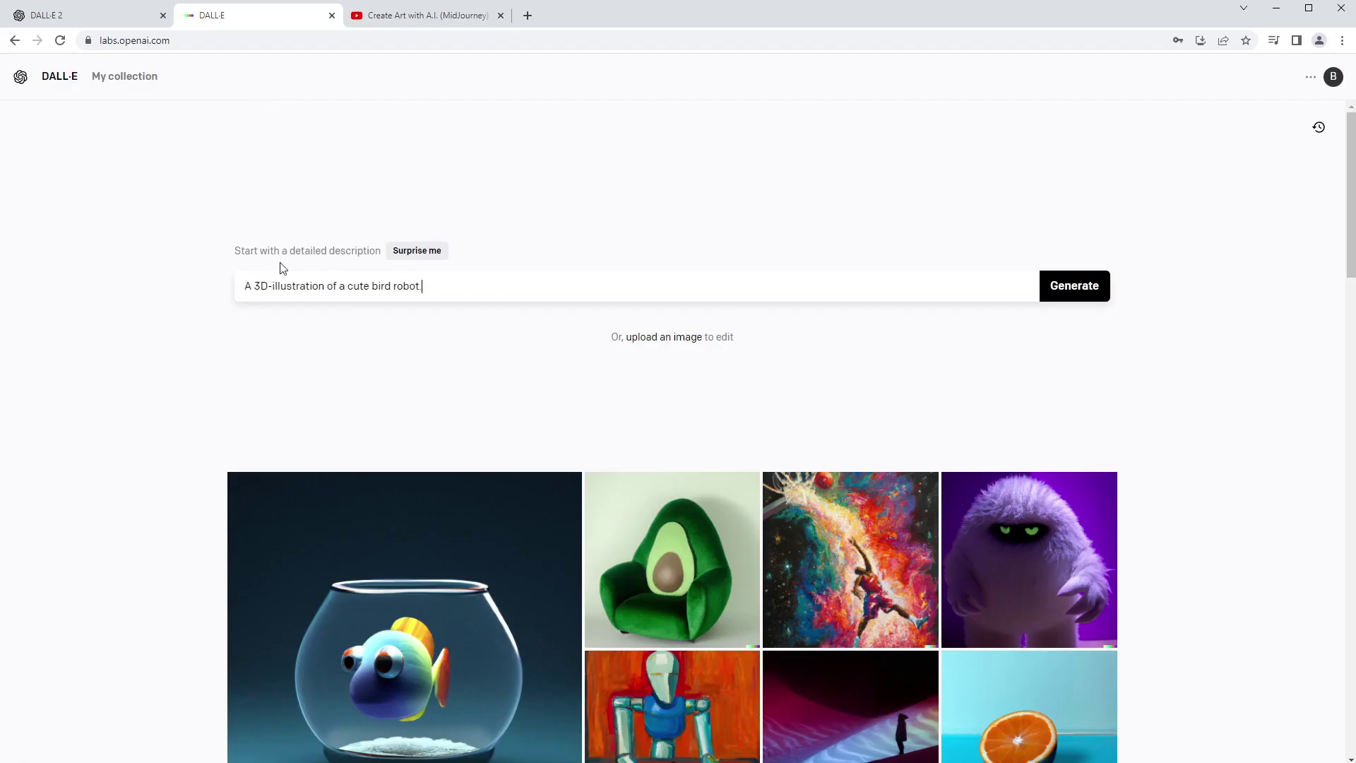
# Generate four images for the prompt 'A 3D-illustration of a cute bird robot'
pyautogui.click(1072, 292)
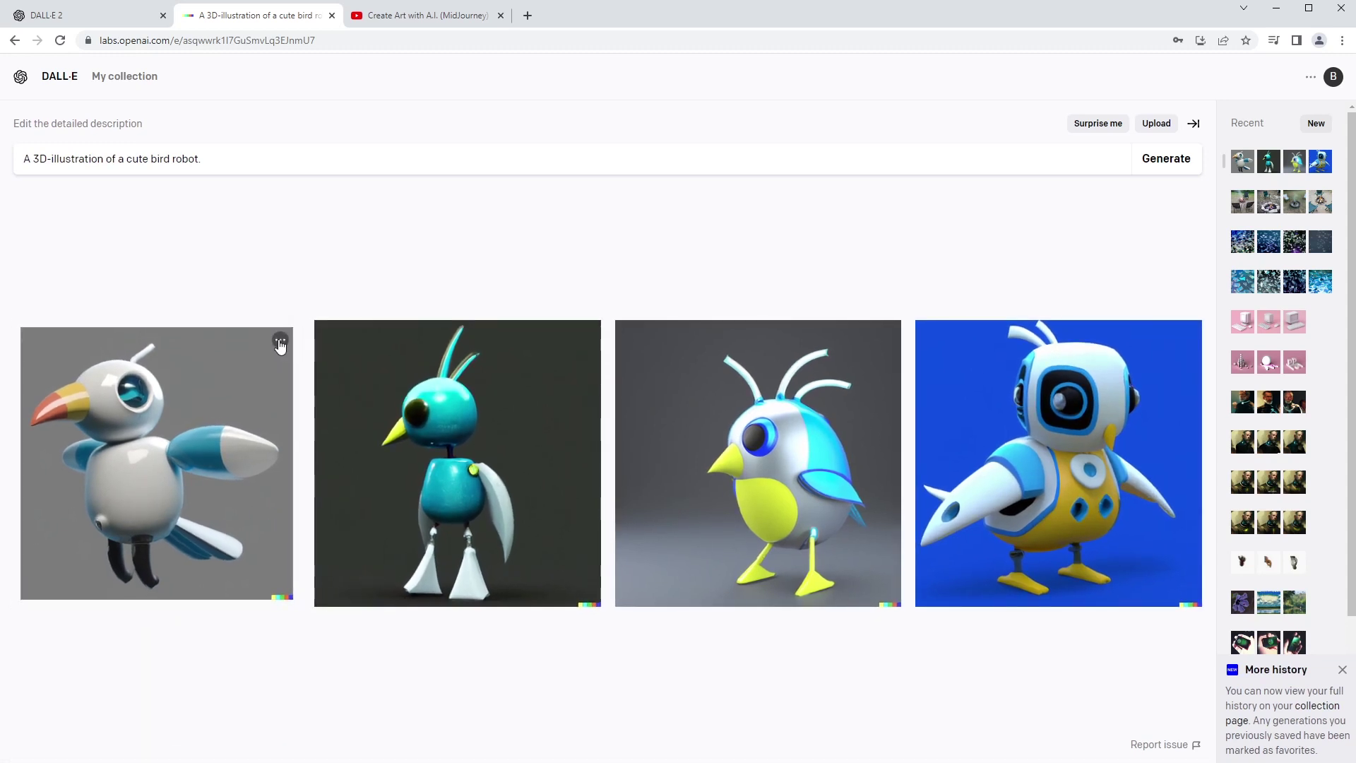
# Bring up the Quick actions menu for the first bird robot image
pyautogui.click(279, 342)
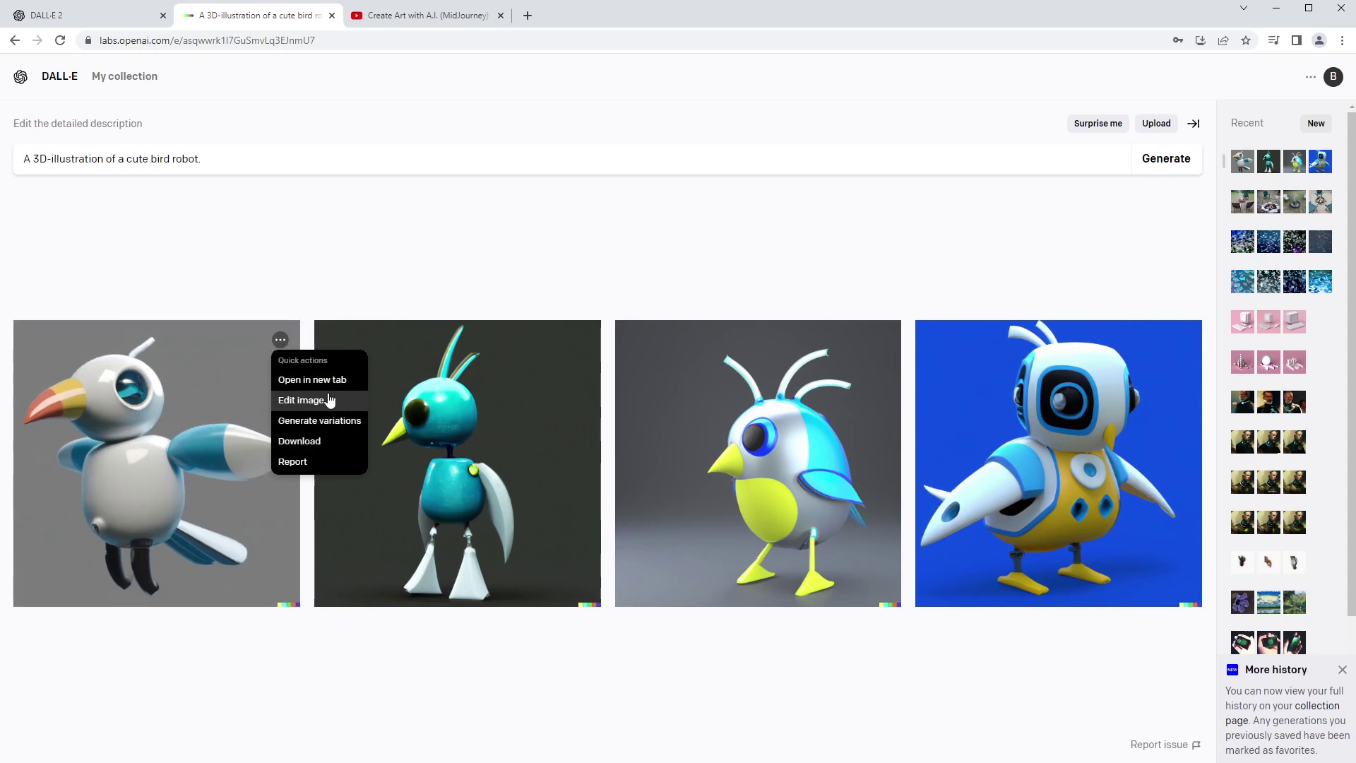
pyautogui.click(629, 231)
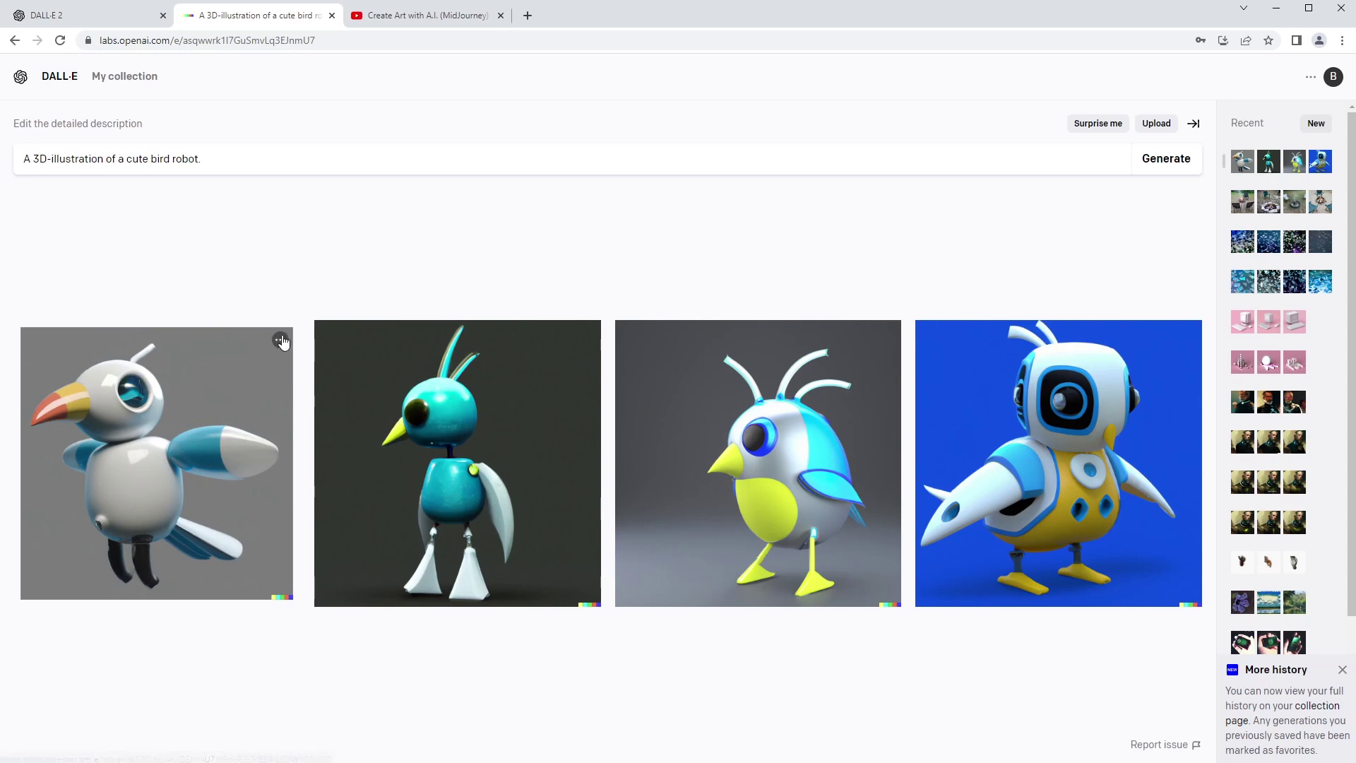
pyautogui.click(278, 337)
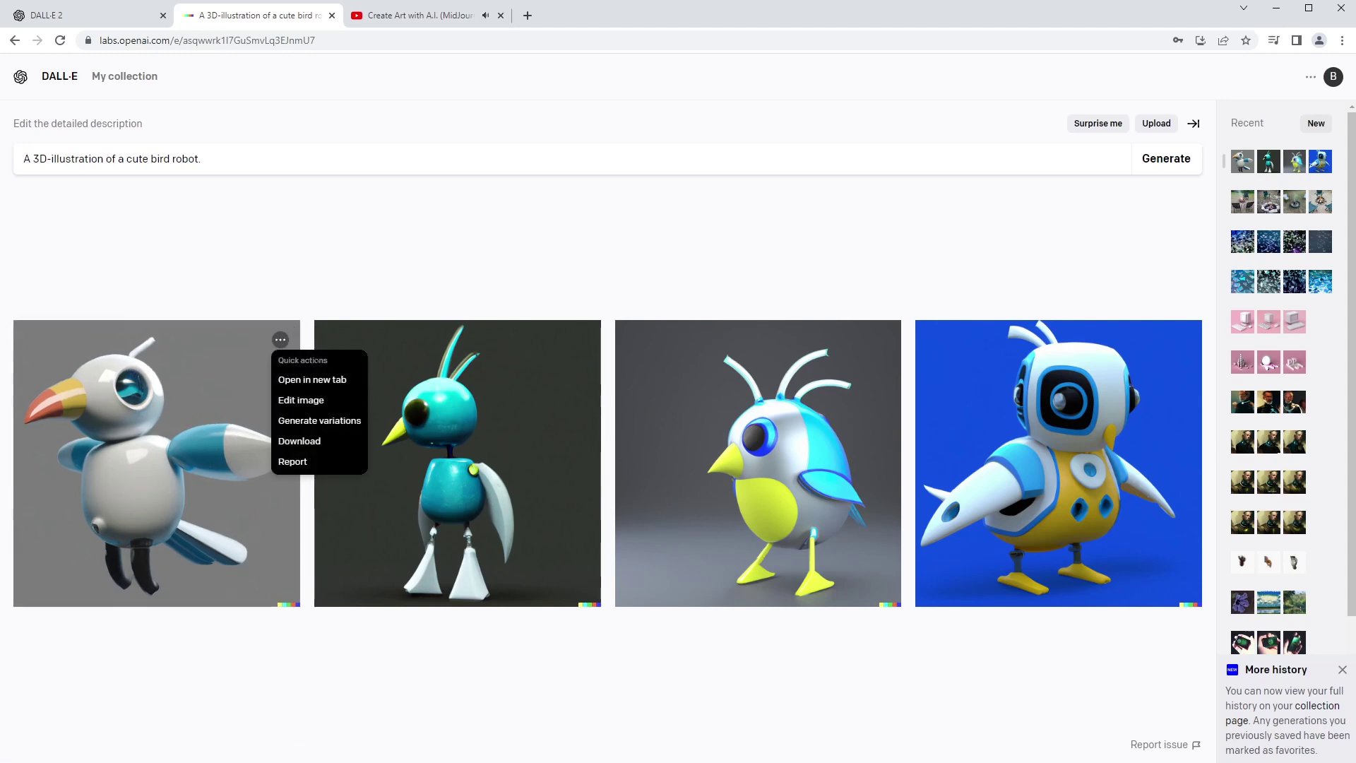
# Generate four variations of the first bird robot image, then return to the prompt box
pyautogui.click(322, 422)
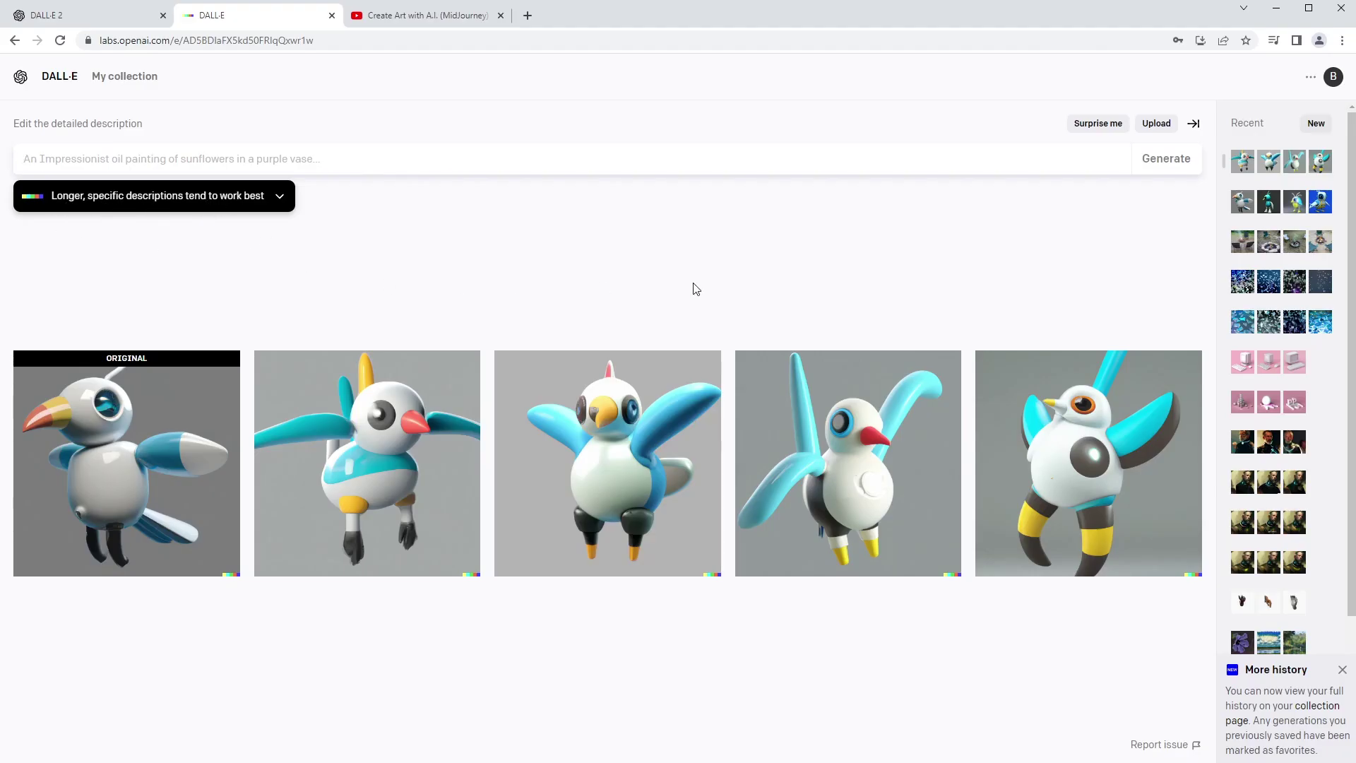
pyautogui.click(92, 149)
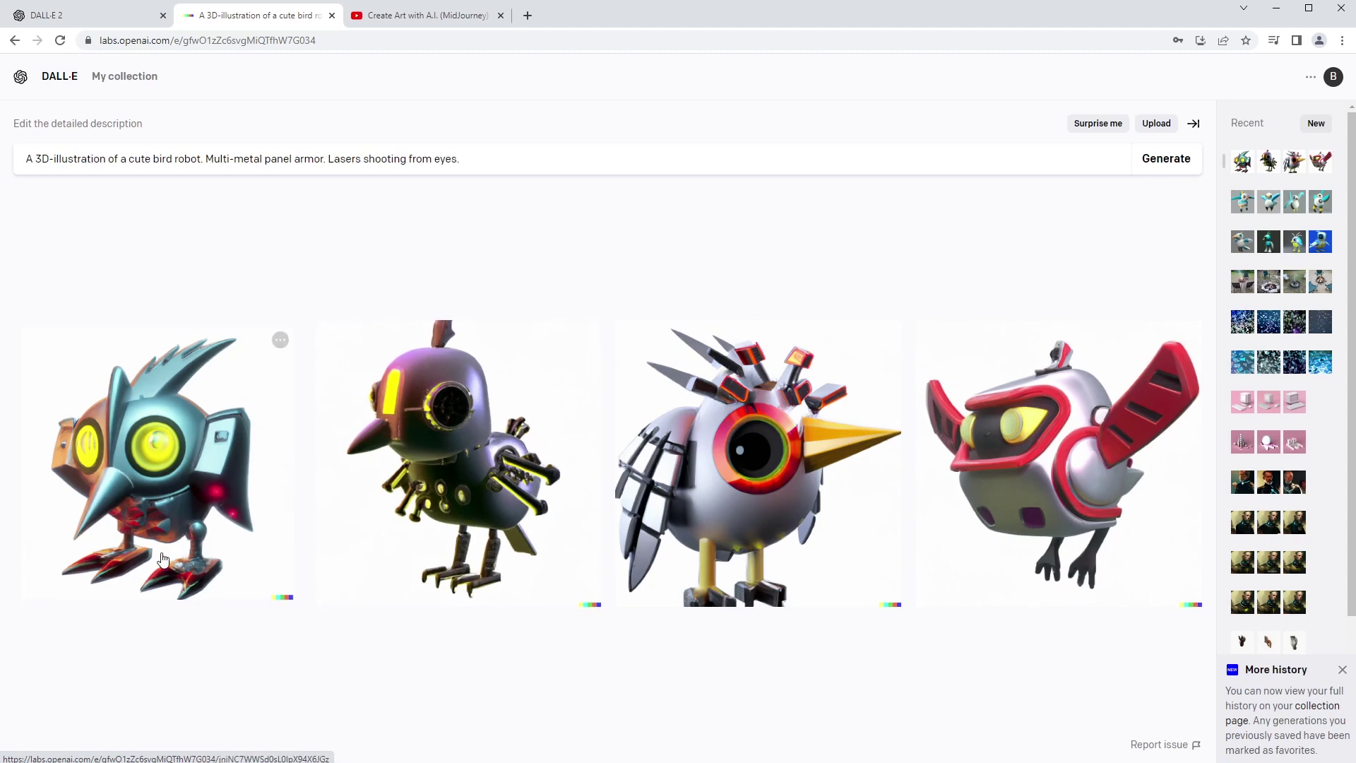
# Generate bird robots with the prompt ending 'Multi-metal panel armor. Lasers shooting from eyes.'
pyautogui.click(41, 161)
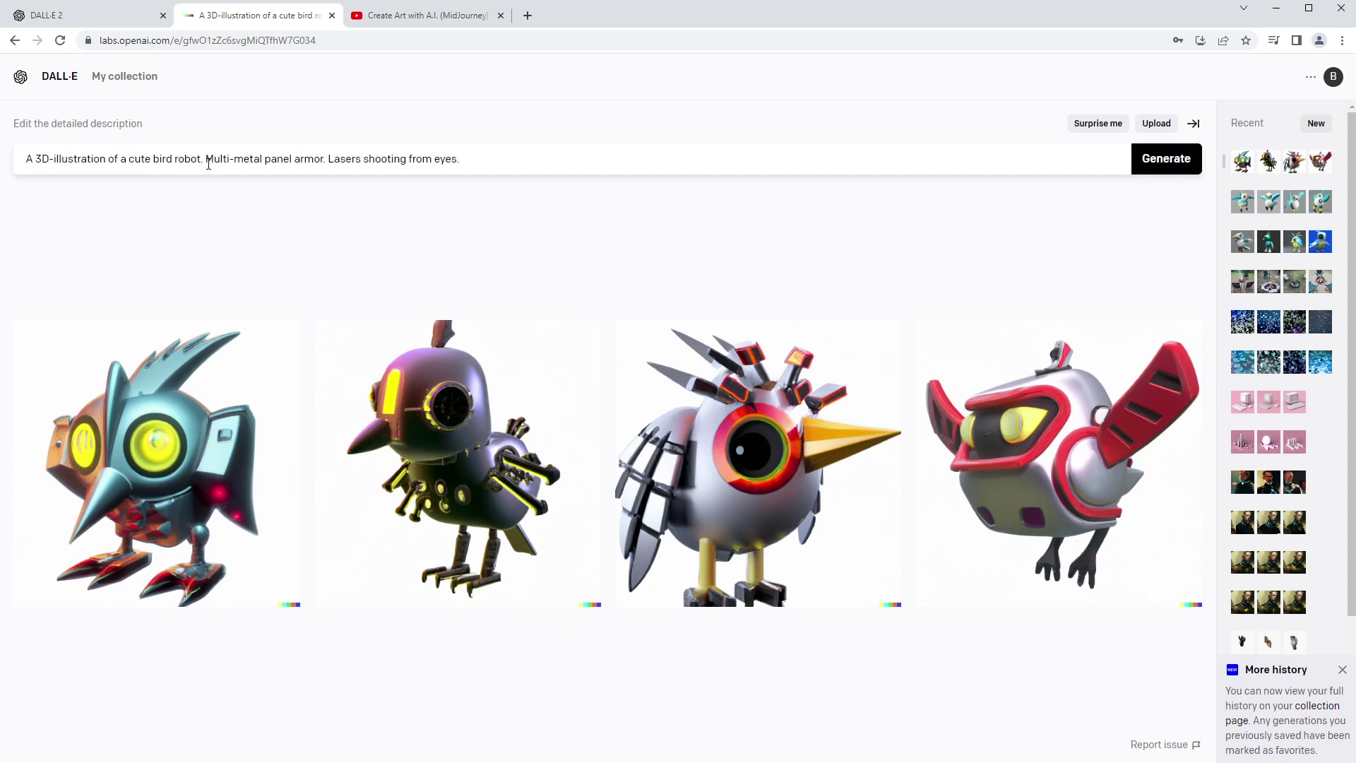
# Rewrite the prompt ending as 'hyper detailed metal armor. Wide shot, Tilt shift' and generate
pyautogui.moveTo(198, 159); pyautogui.dragTo(495, 145)
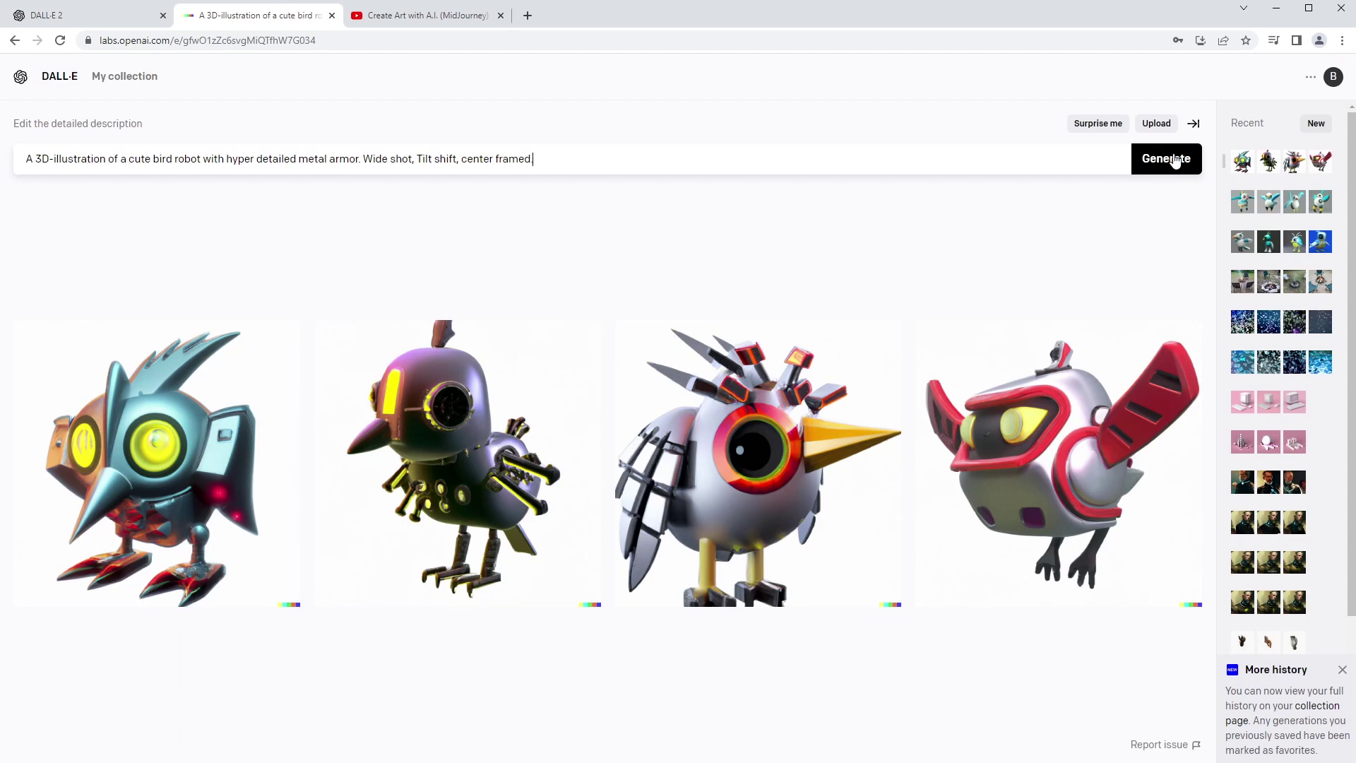
pyautogui.click(1174, 161)
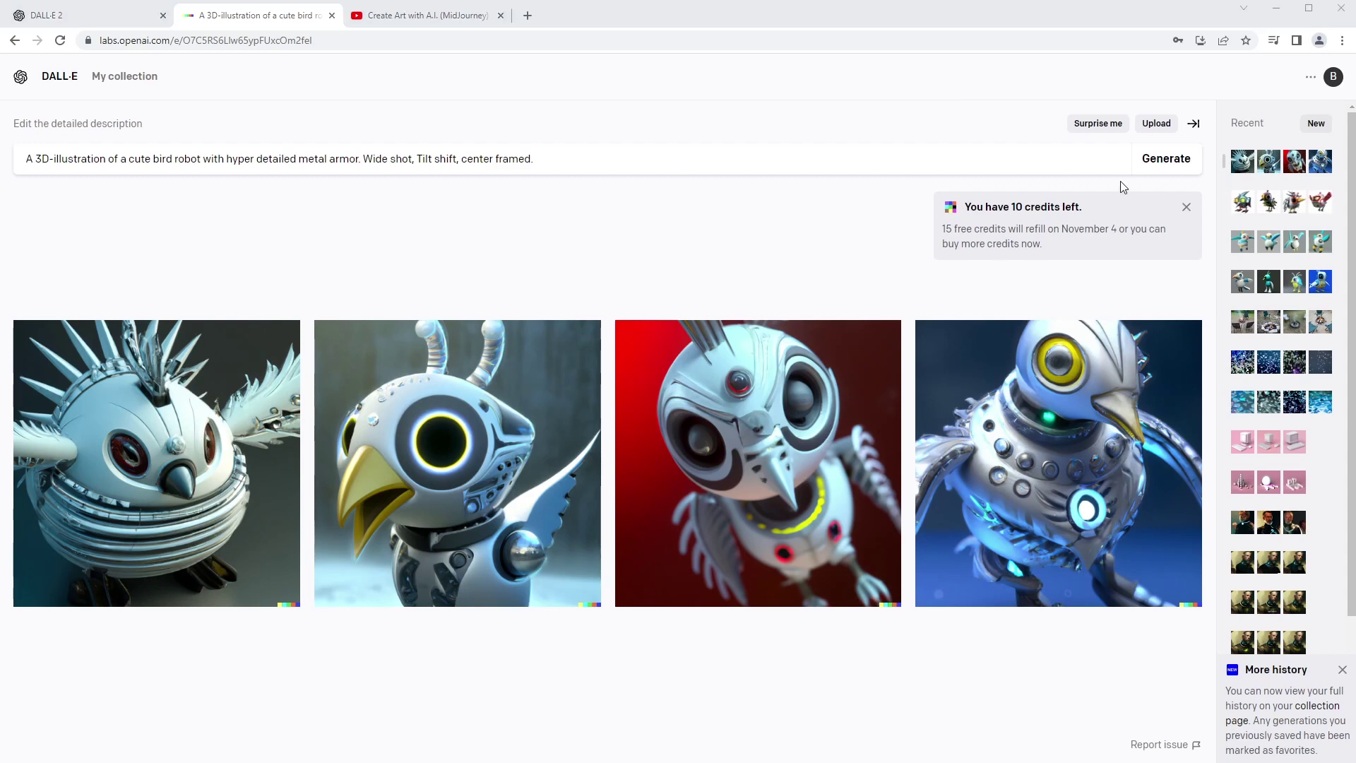
# Upload the camping picture, crop it square around the camper van, and request variations
pyautogui.click(1157, 125)
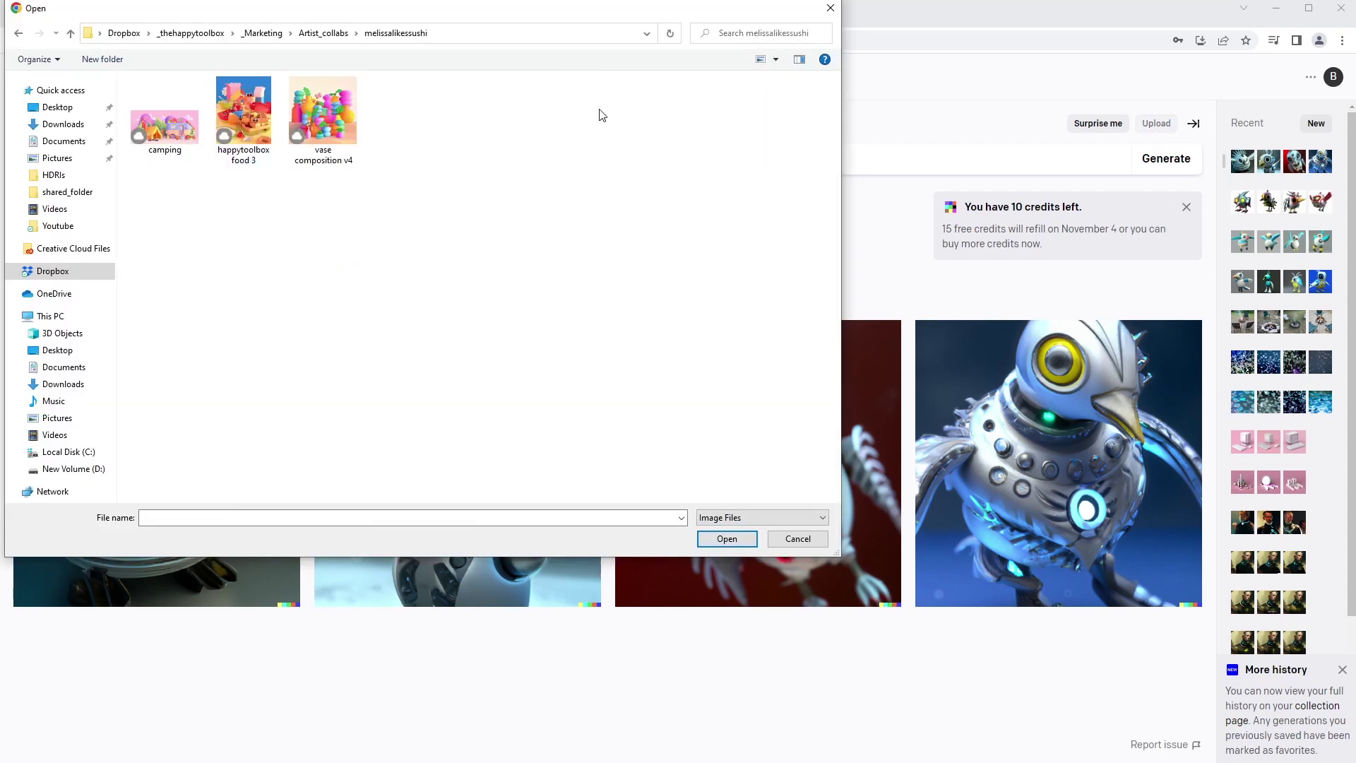
pyautogui.doubleClick(164, 141)
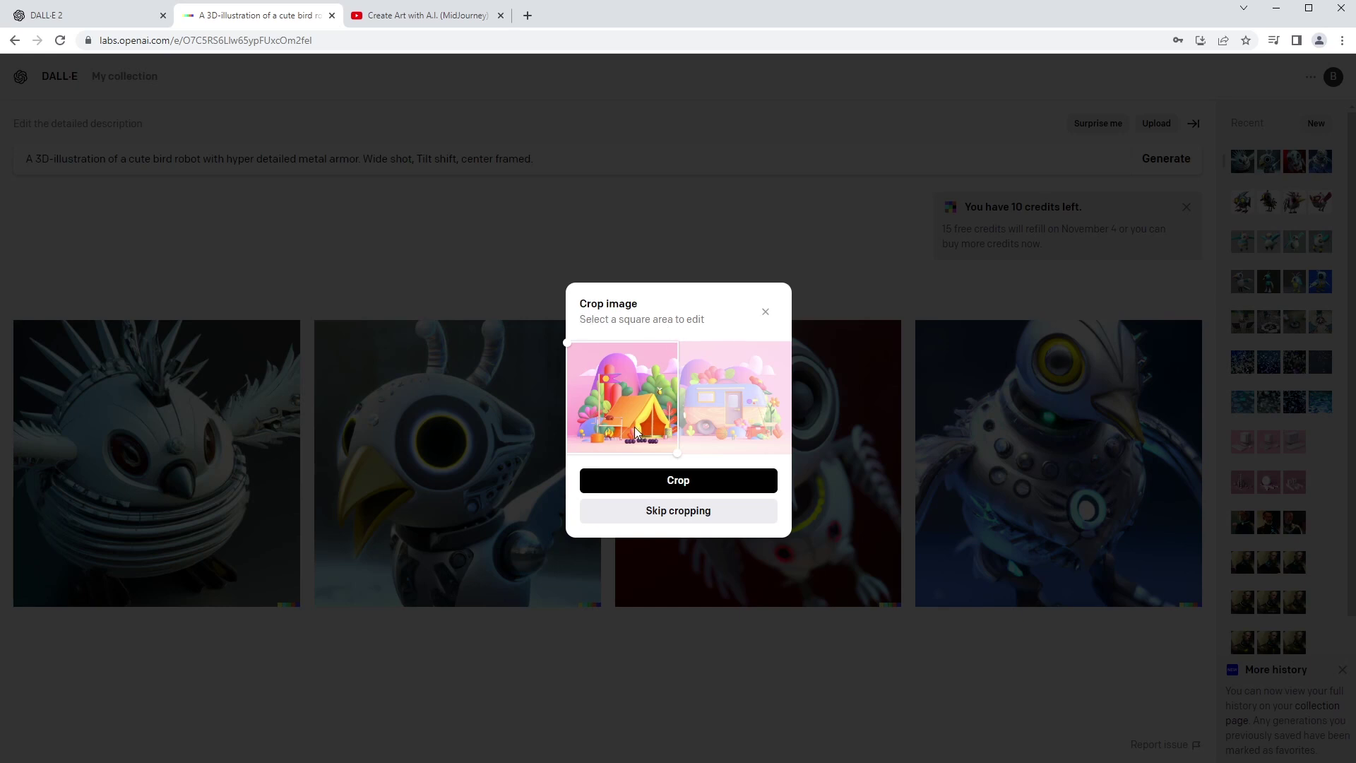
pyautogui.moveTo(619, 432); pyautogui.dragTo(755, 405)
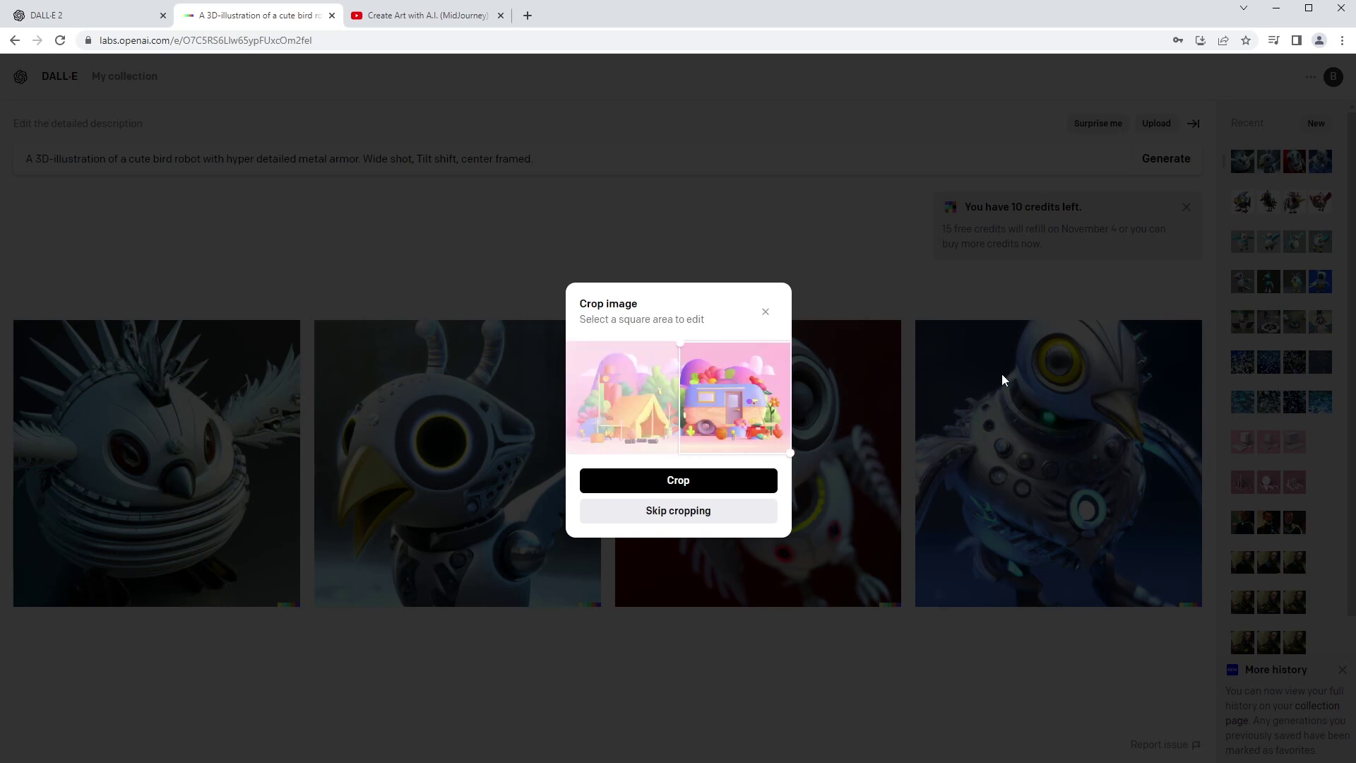
pyautogui.click(690, 483)
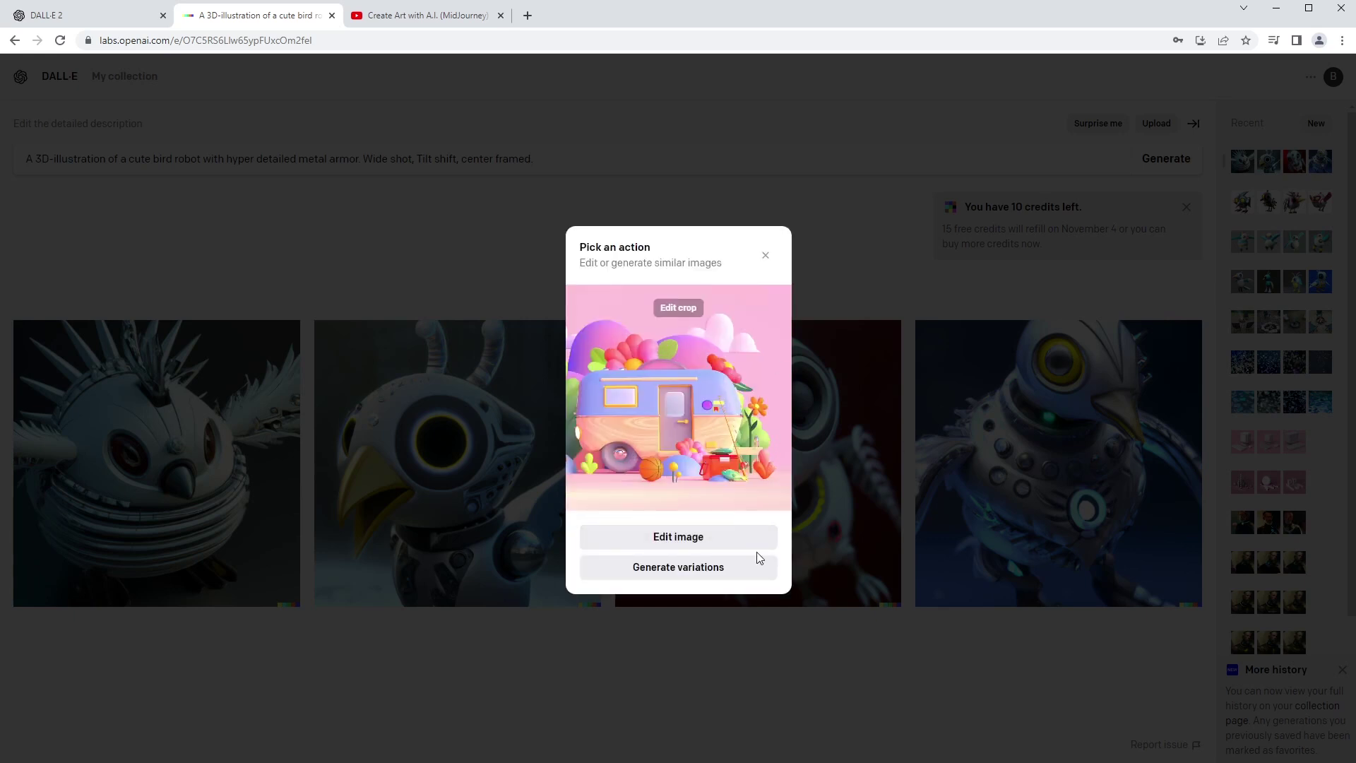
pyautogui.click(670, 577)
# Generate four variations of the cropped pink camper van illustration
pyautogui.click(704, 573)
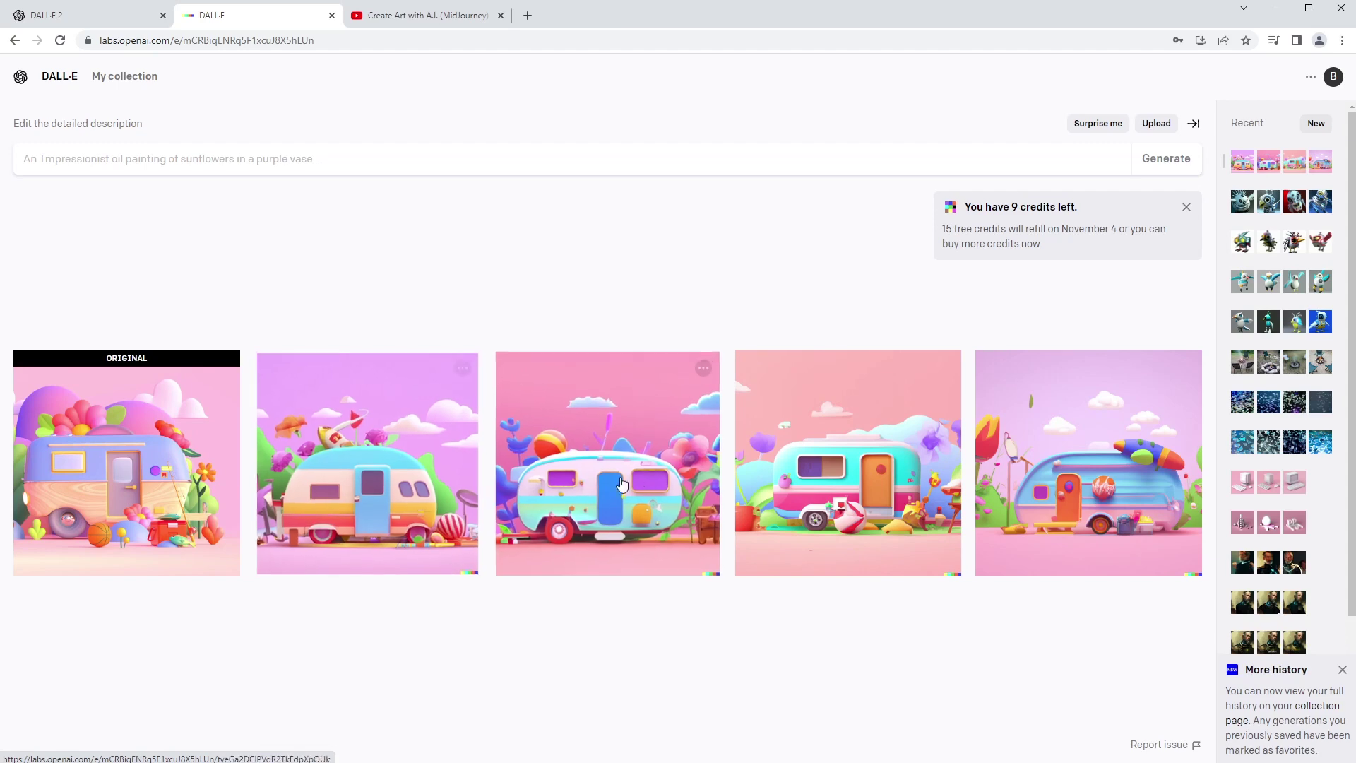
pyautogui.click(848, 452)
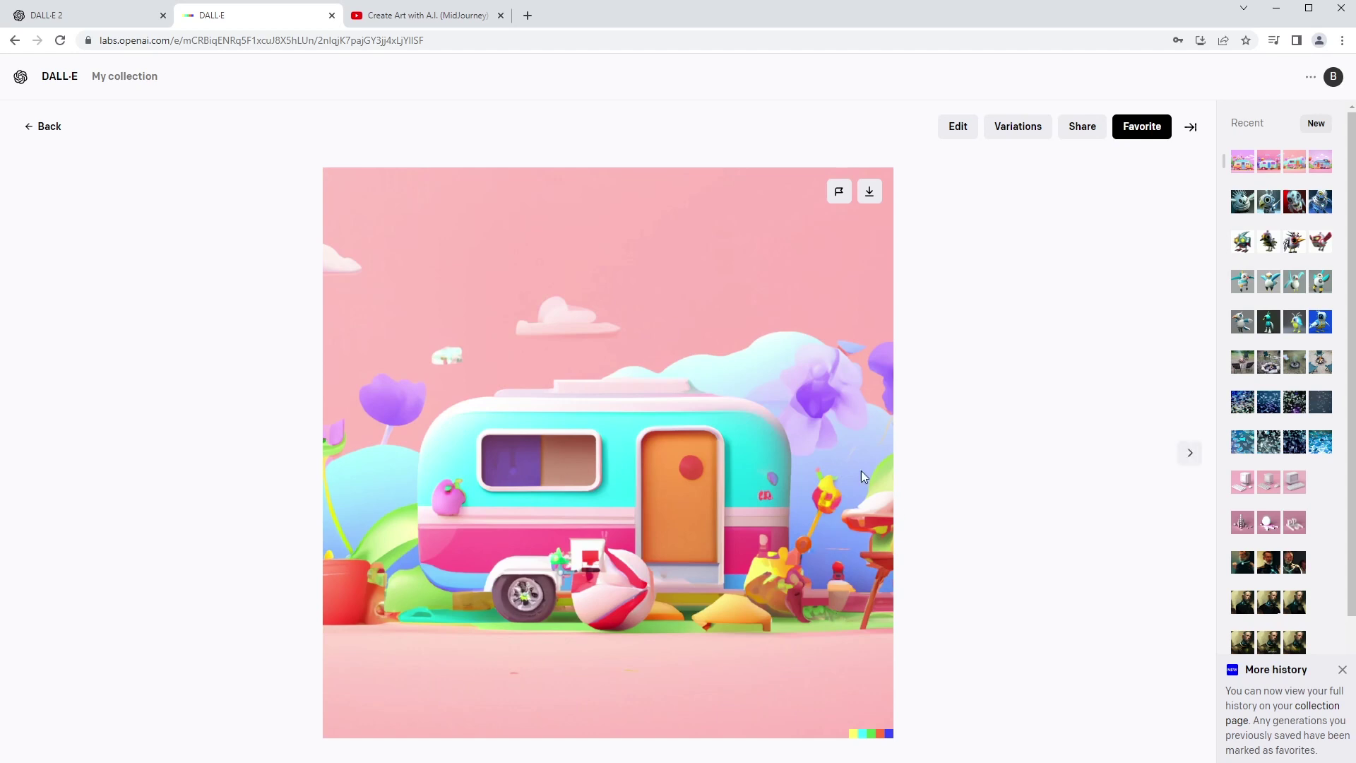
pyautogui.click(46, 128)
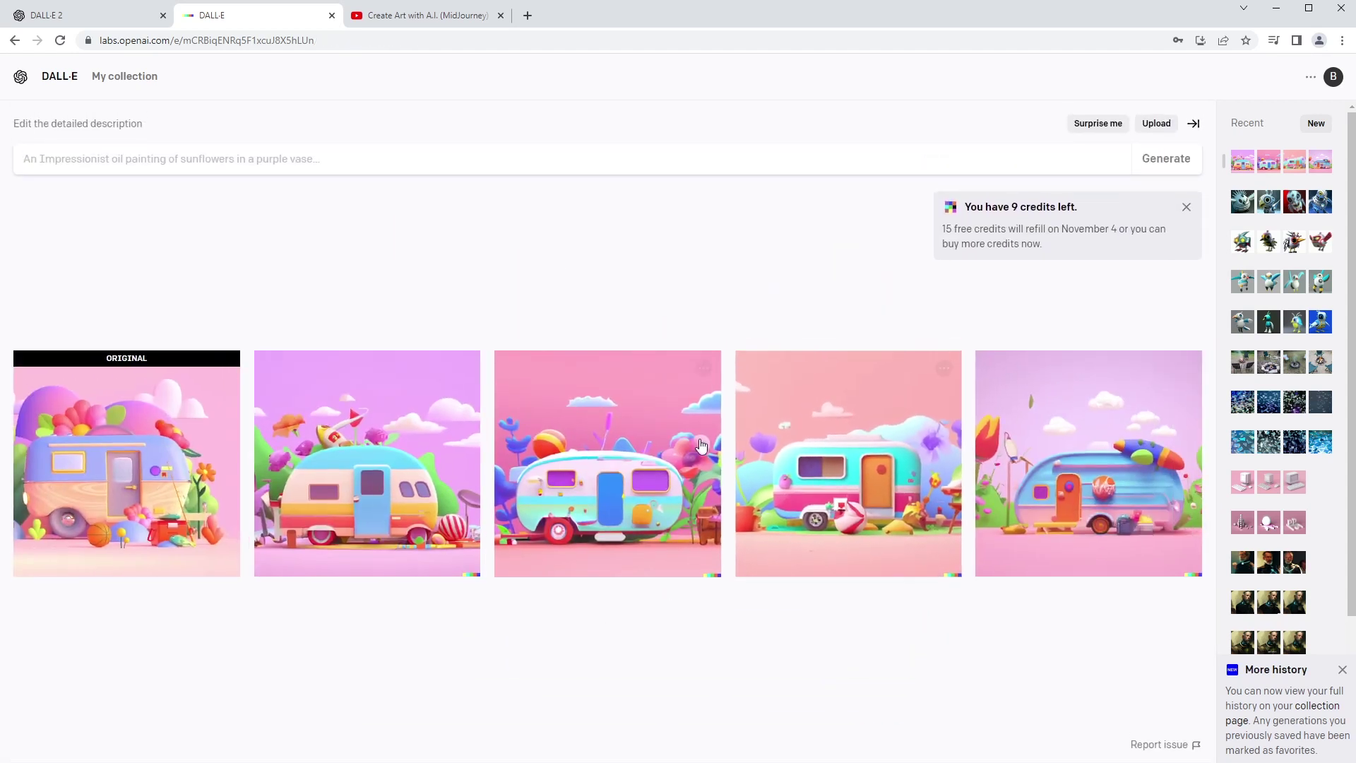
pyautogui.click(1081, 500)
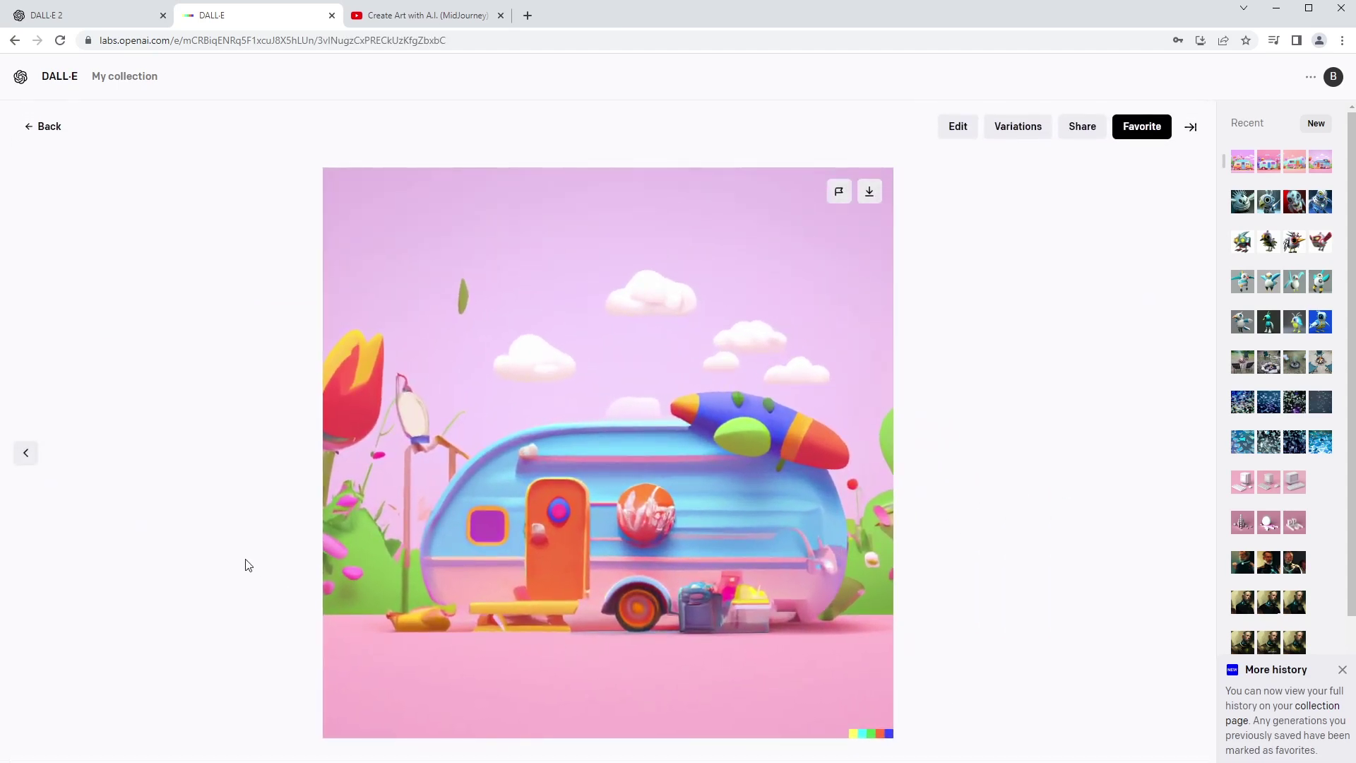
pyautogui.click(47, 131)
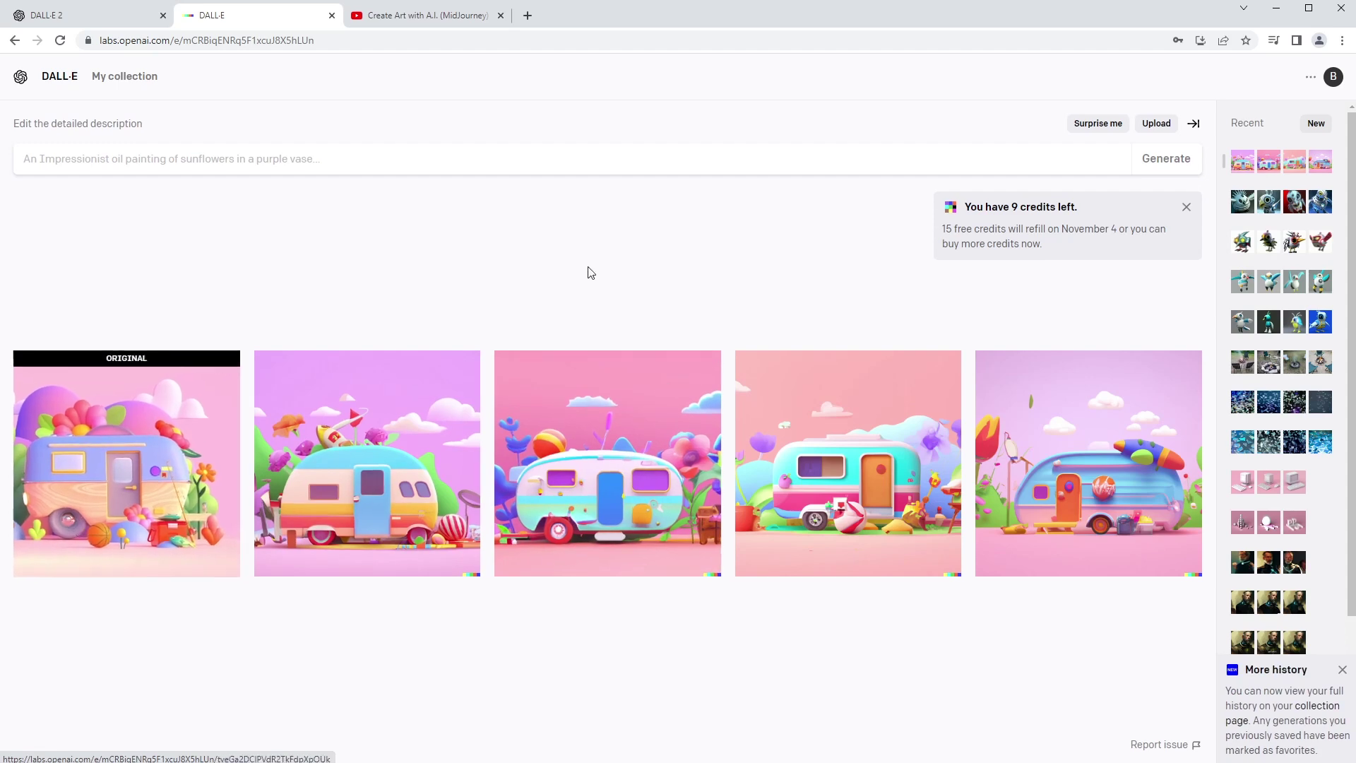
# Open the original camper image full size and load it into the 1024 x 1024 editor
pyautogui.click(176, 401)
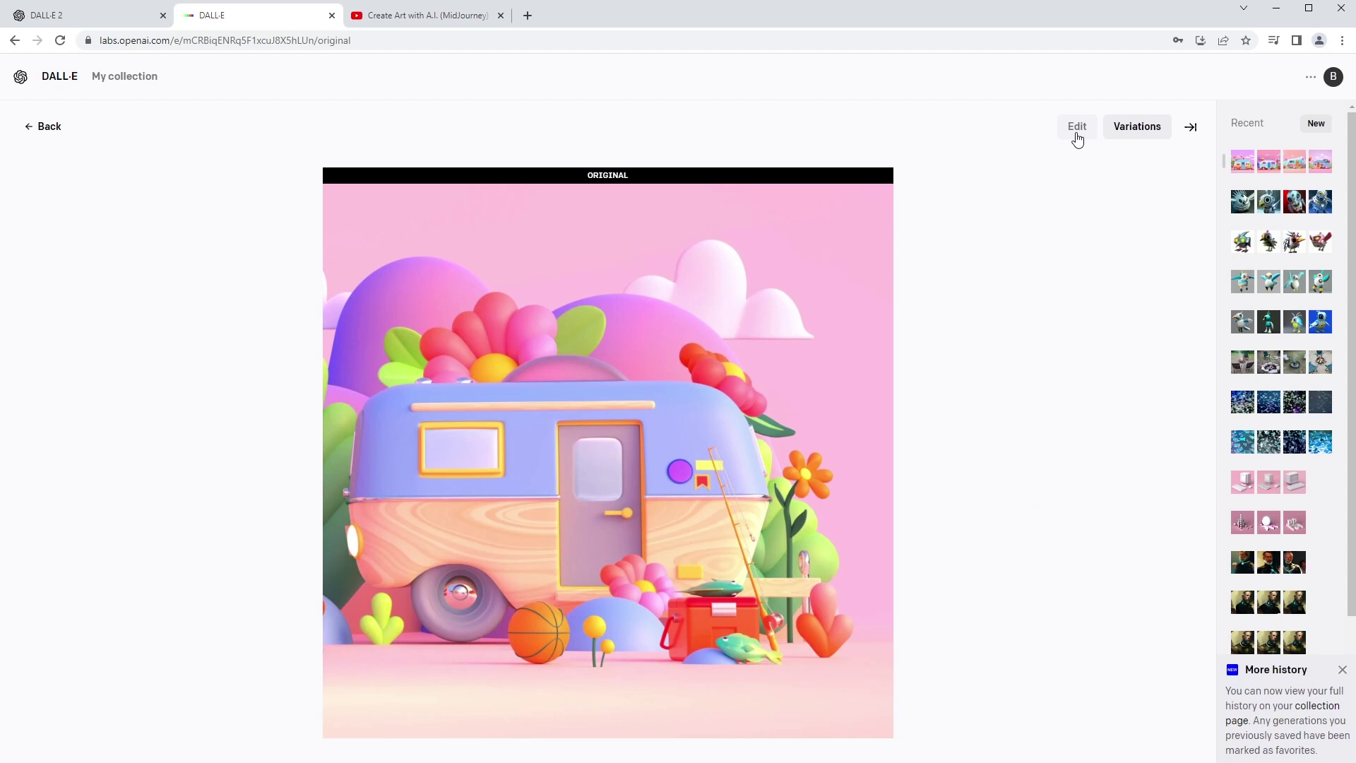
pyautogui.click(1079, 130)
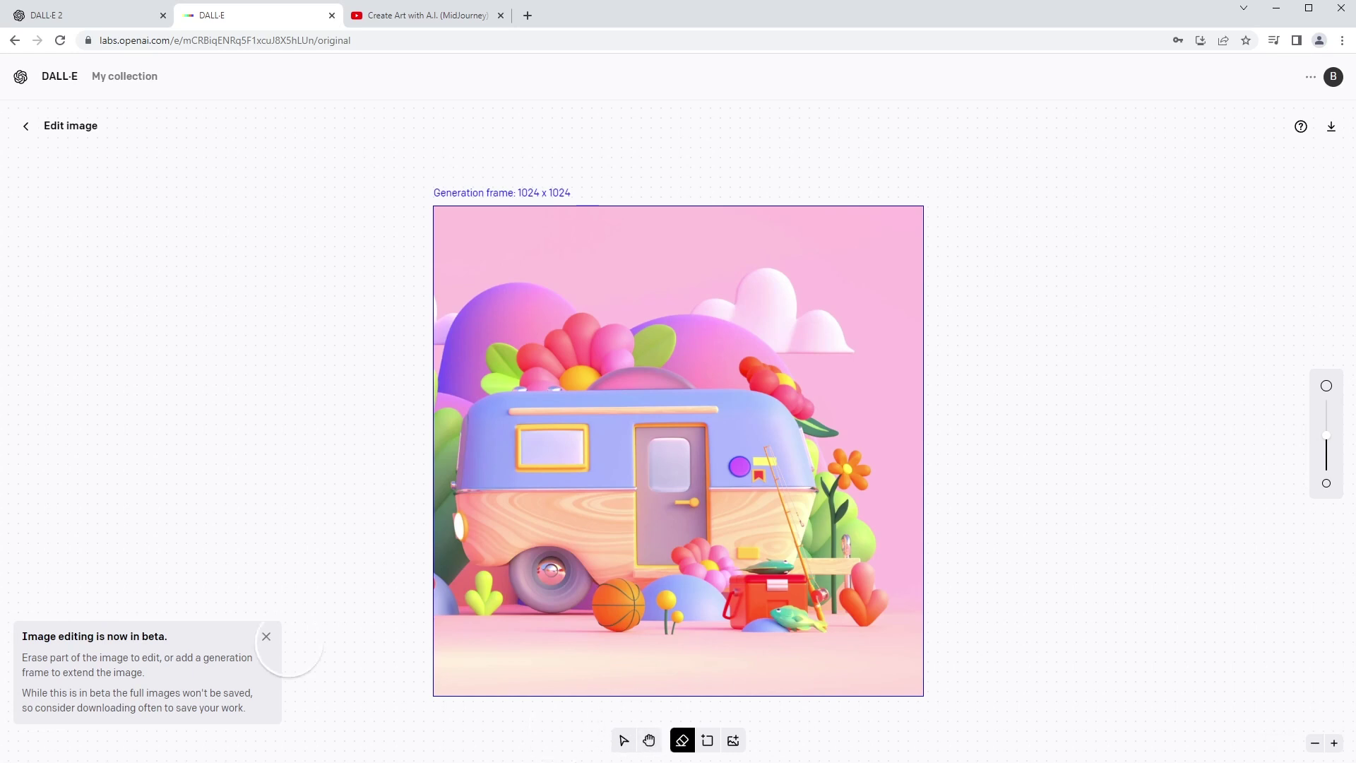
# Erase the basketball and generate 'stylized camper scene with small soccer ball on ground.'
pyautogui.click(266, 636)
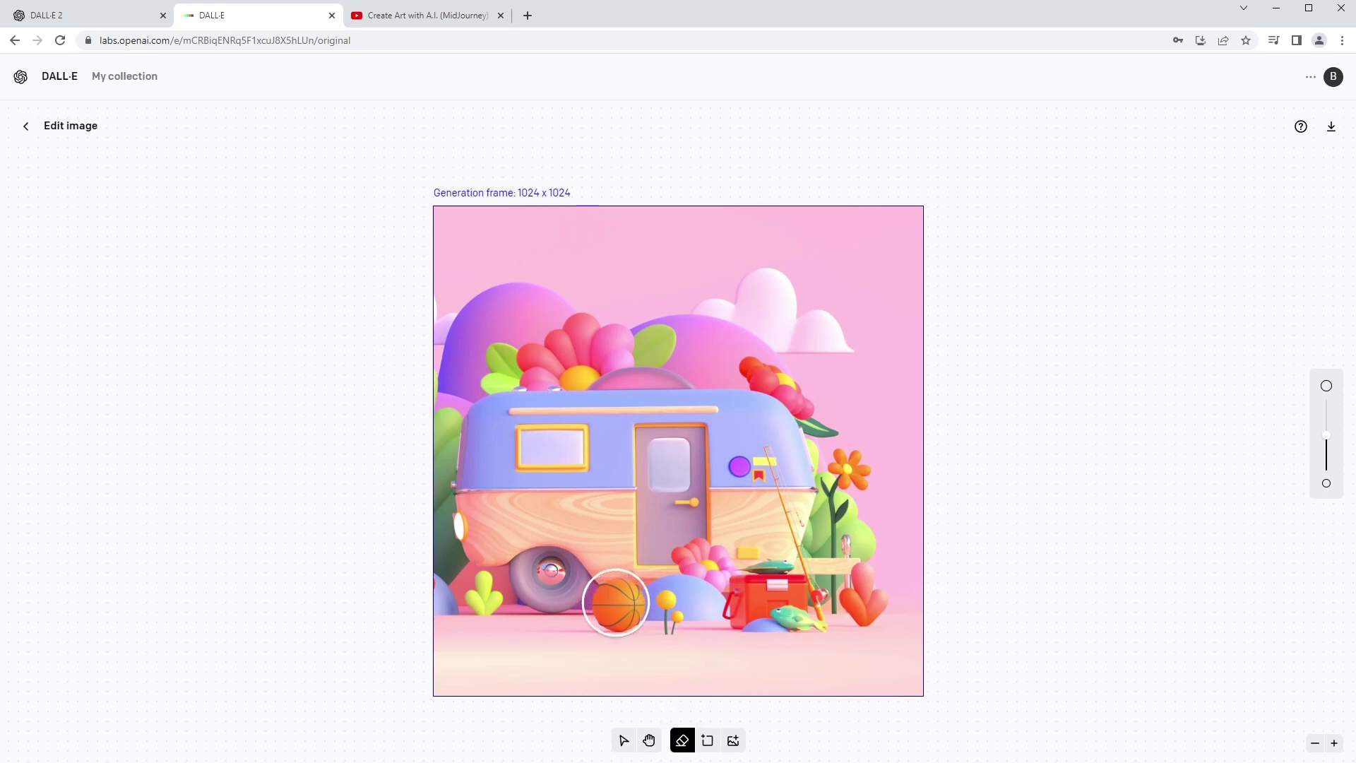
pyautogui.click(618, 605)
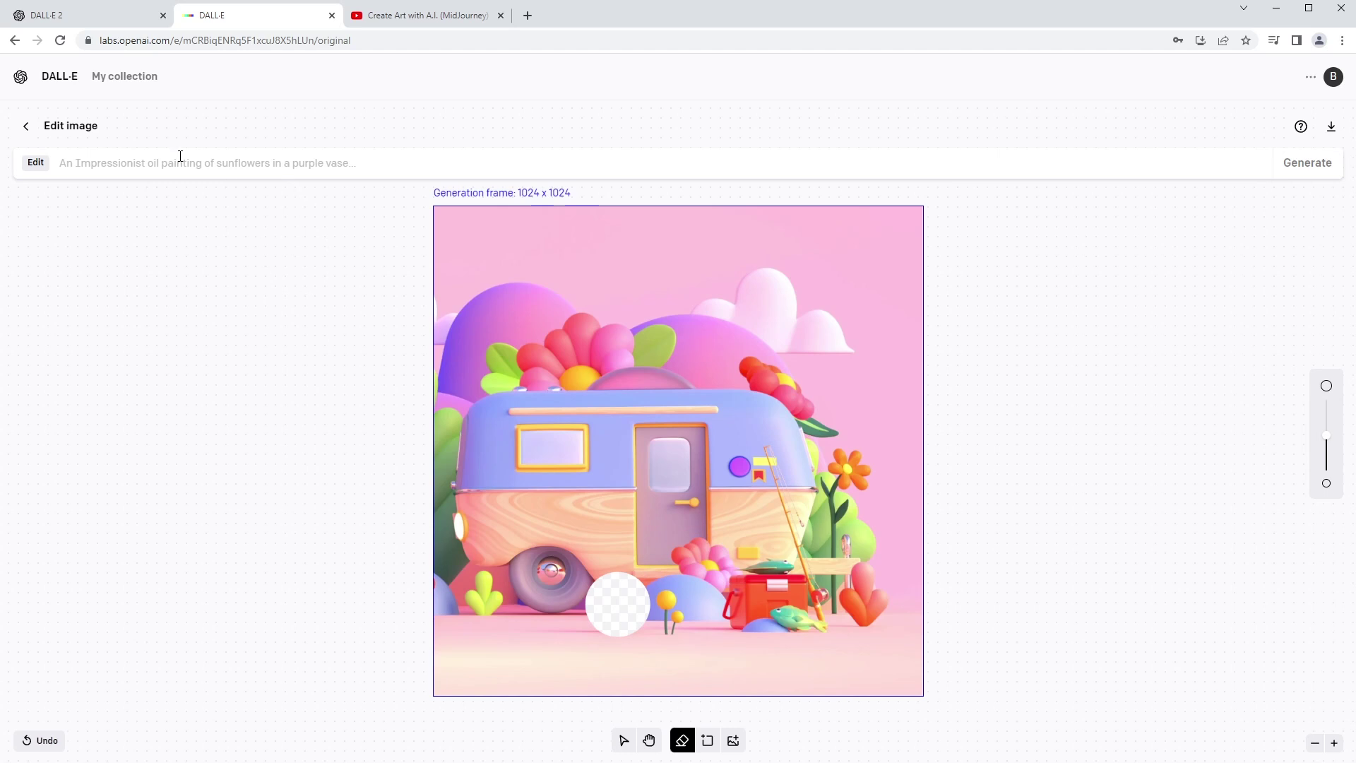
pyautogui.click(140, 163)
pyautogui.write('stylized')
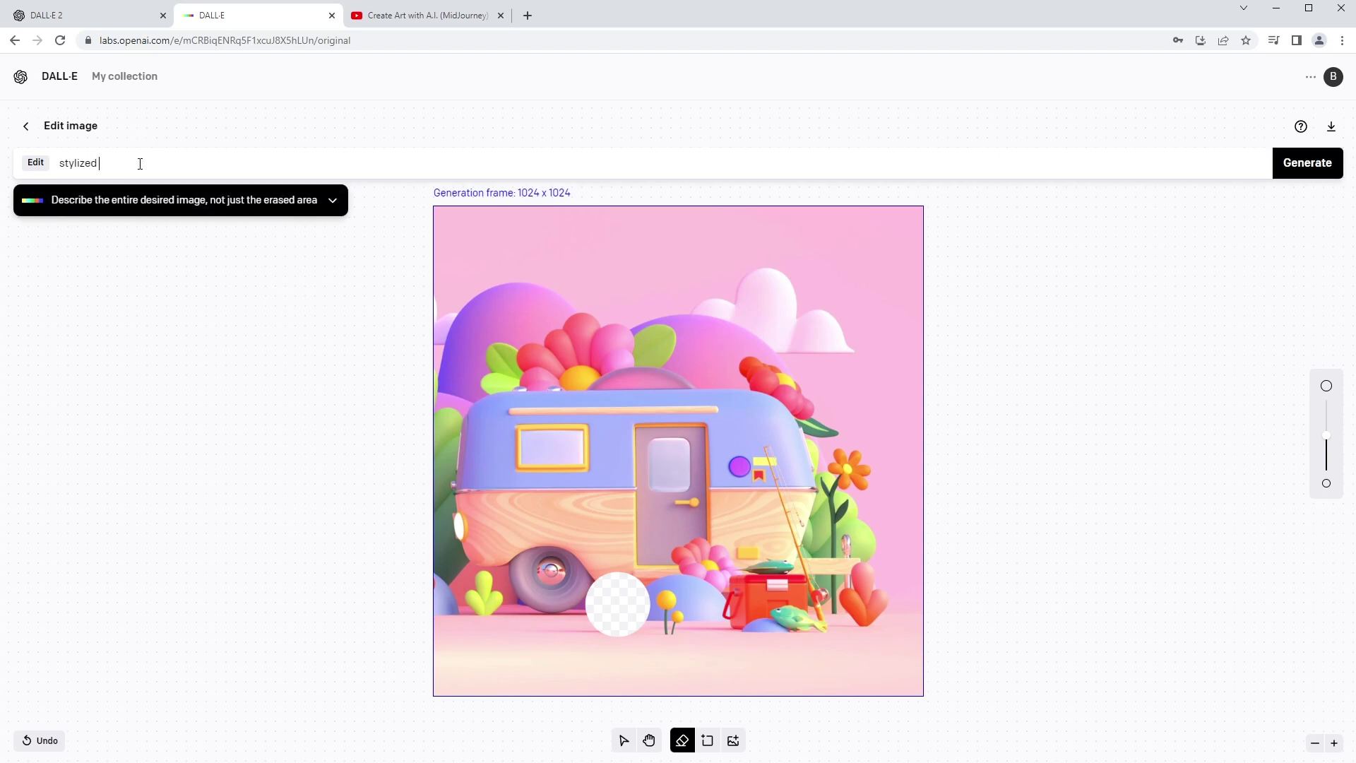
pyautogui.write(' camper scene with small soccer ball on ground.')
pyautogui.press('Return')
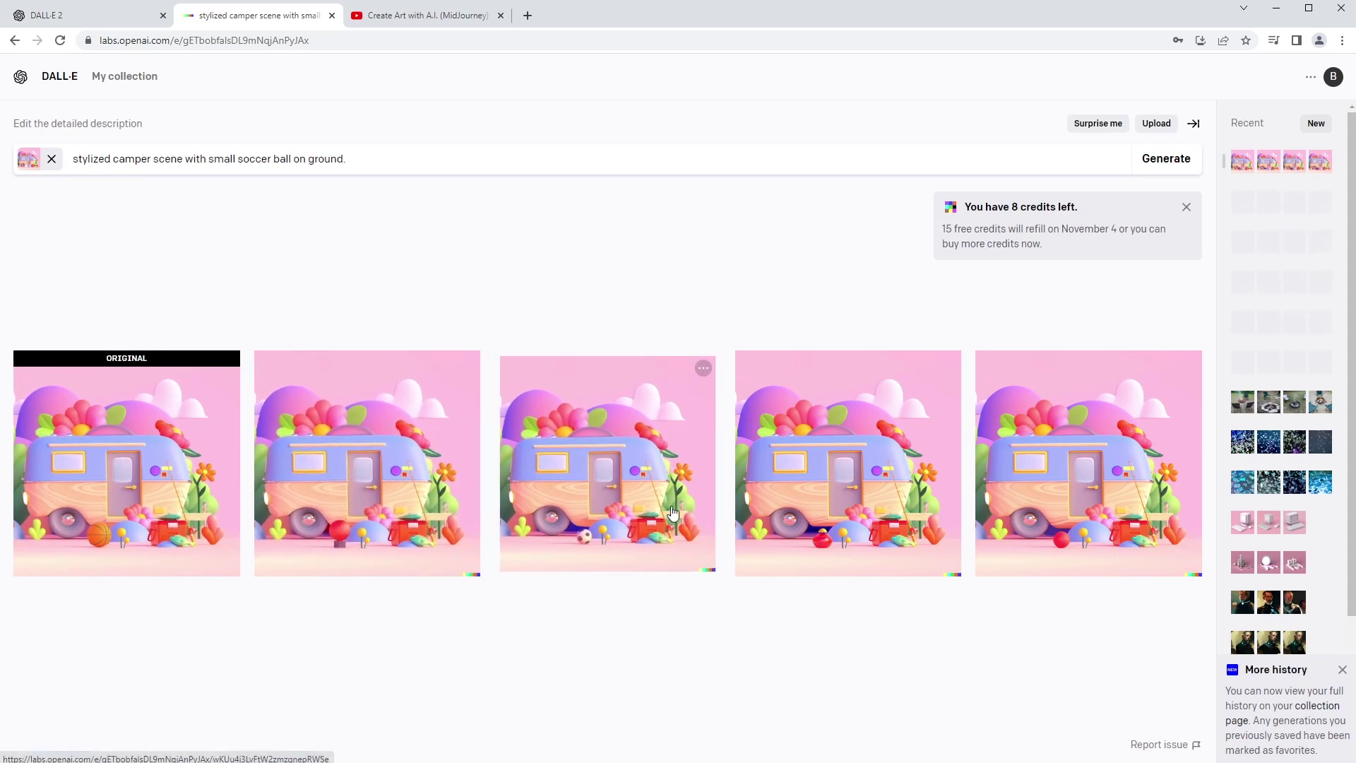
pyautogui.click(630, 523)
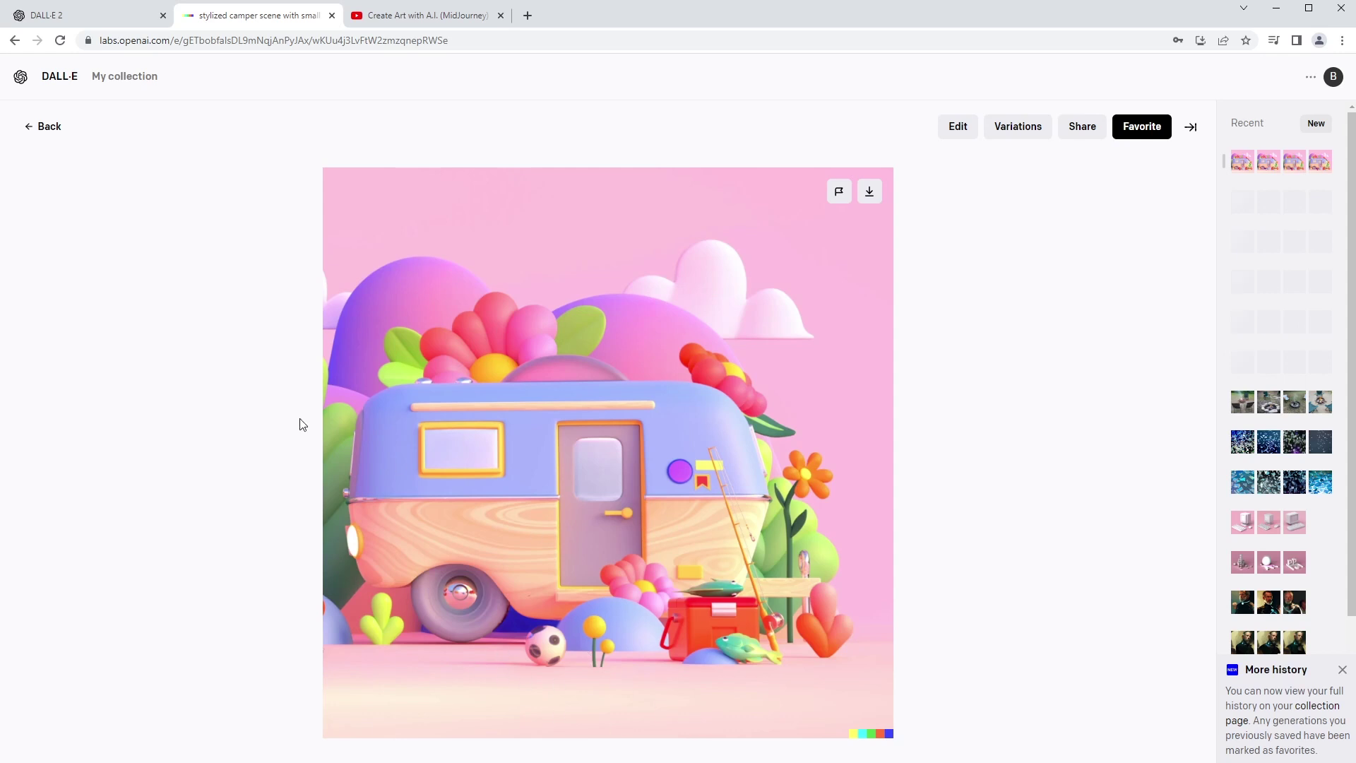
# Compare the third and last soccer-ball variations, then load the original basketball image into the editor
pyautogui.click(53, 128)
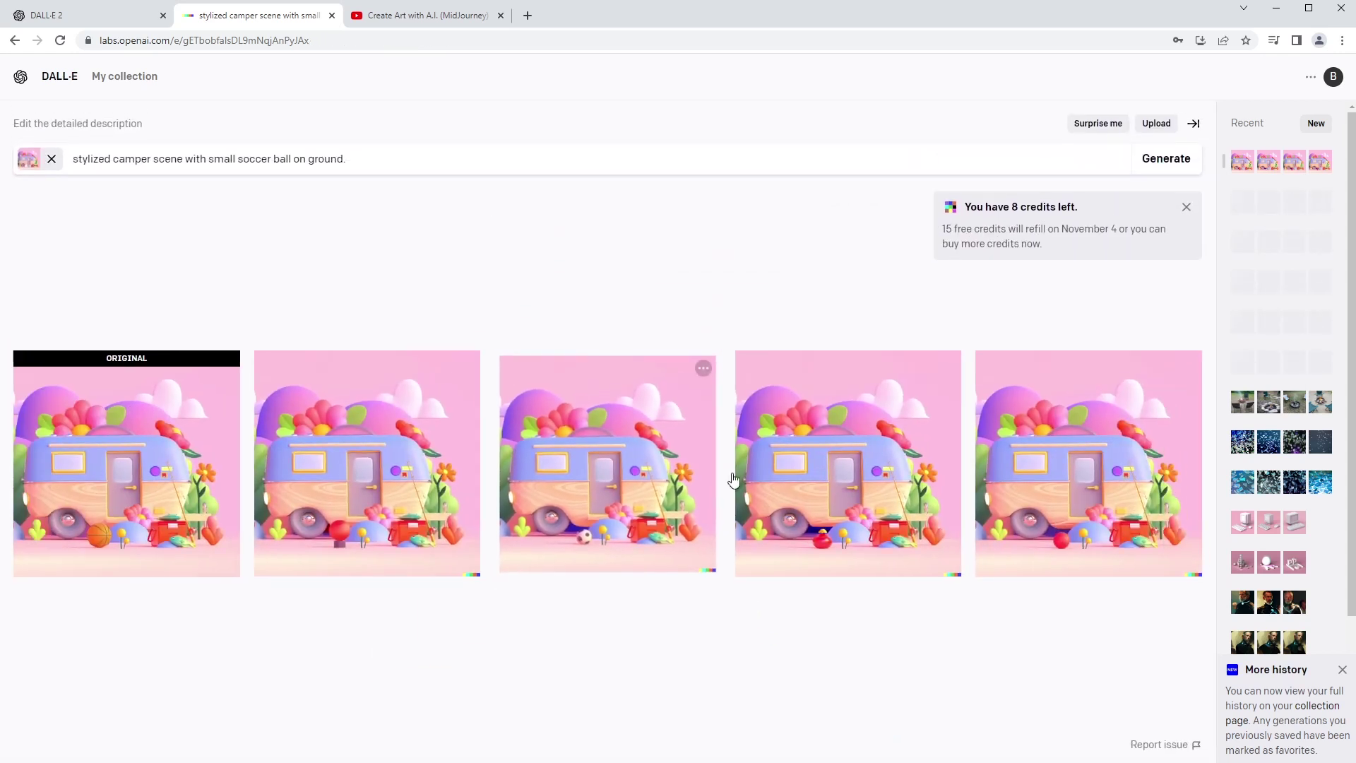
pyautogui.click(983, 540)
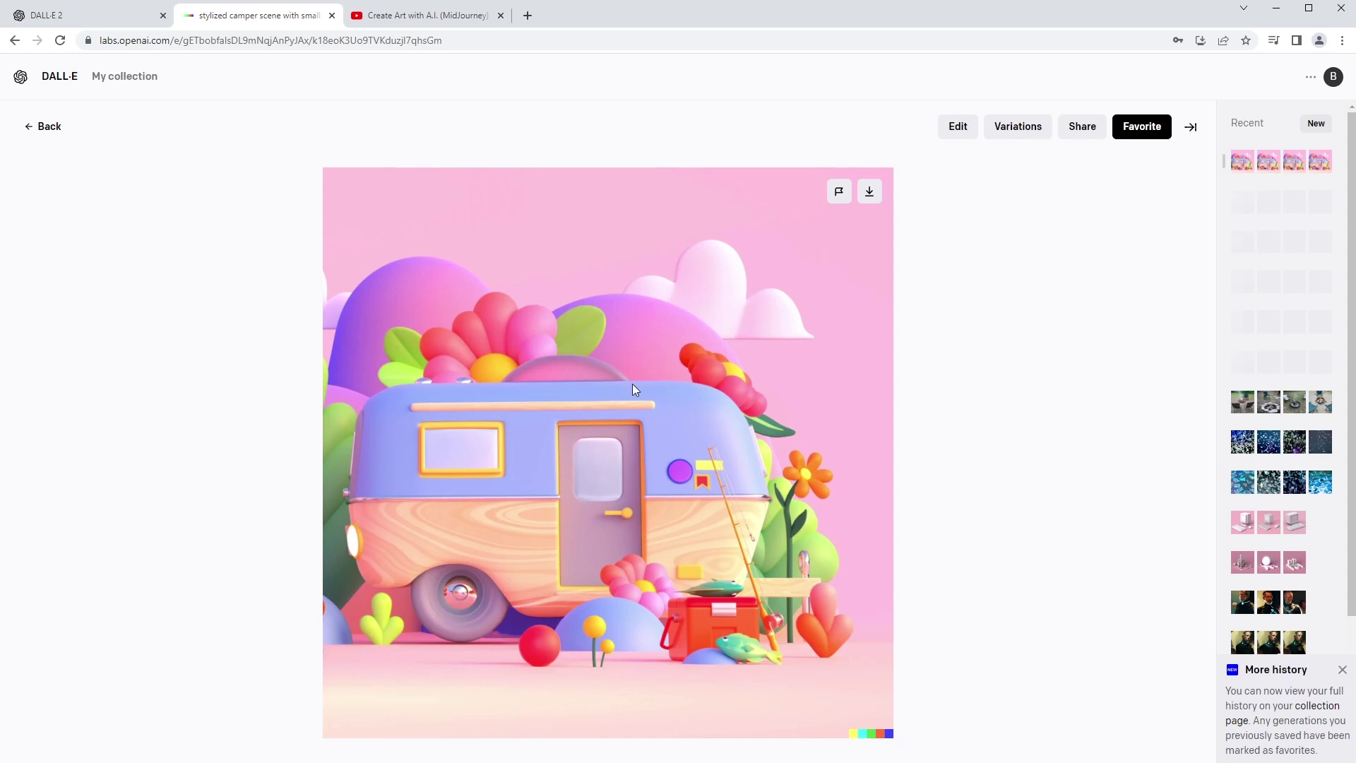
pyautogui.click(43, 126)
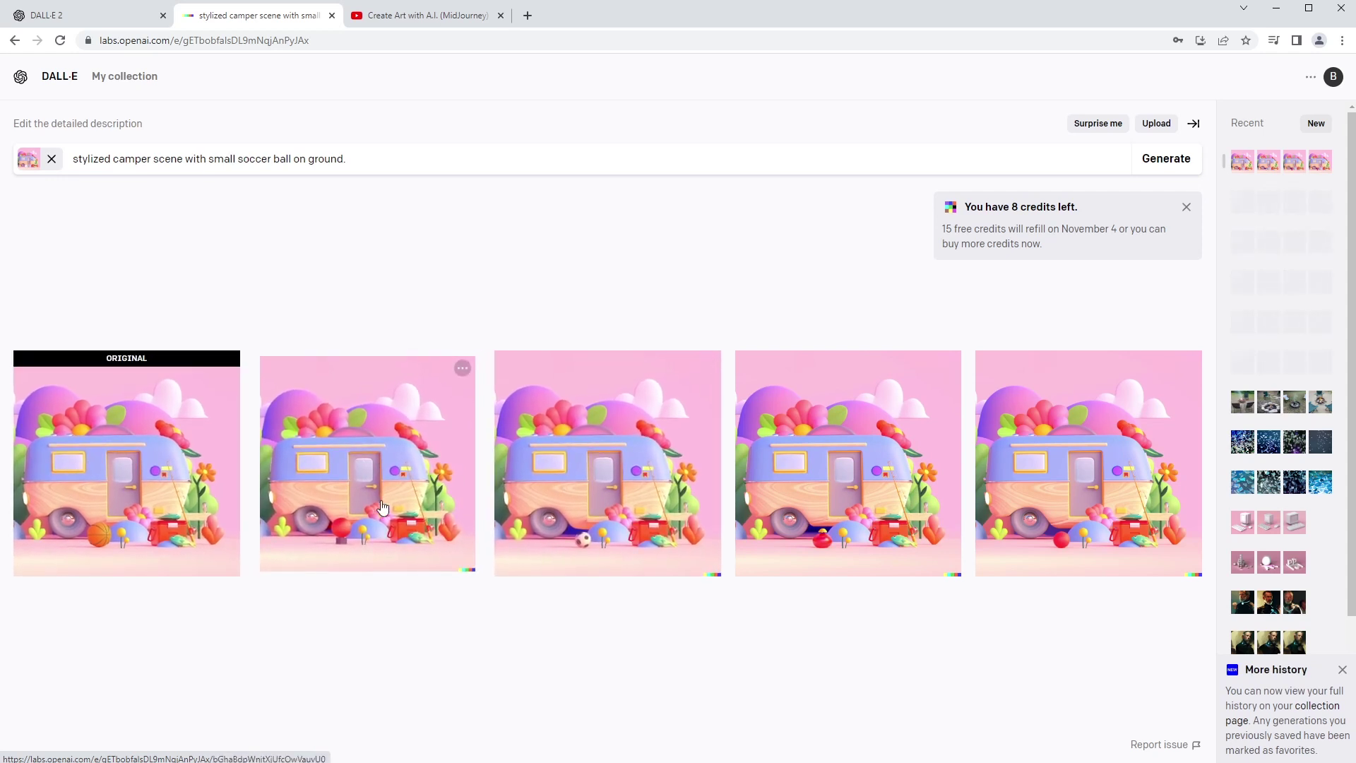
pyautogui.click(140, 435)
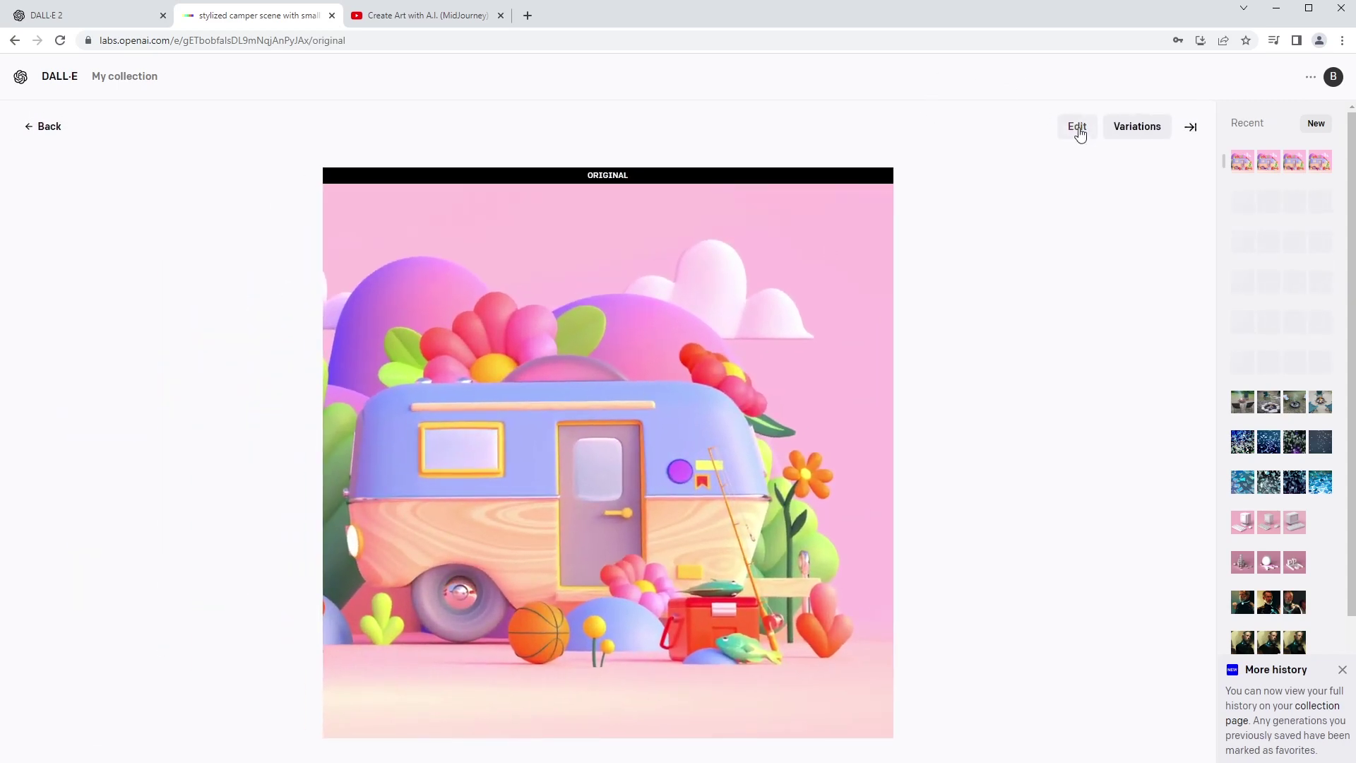
pyautogui.click(1077, 127)
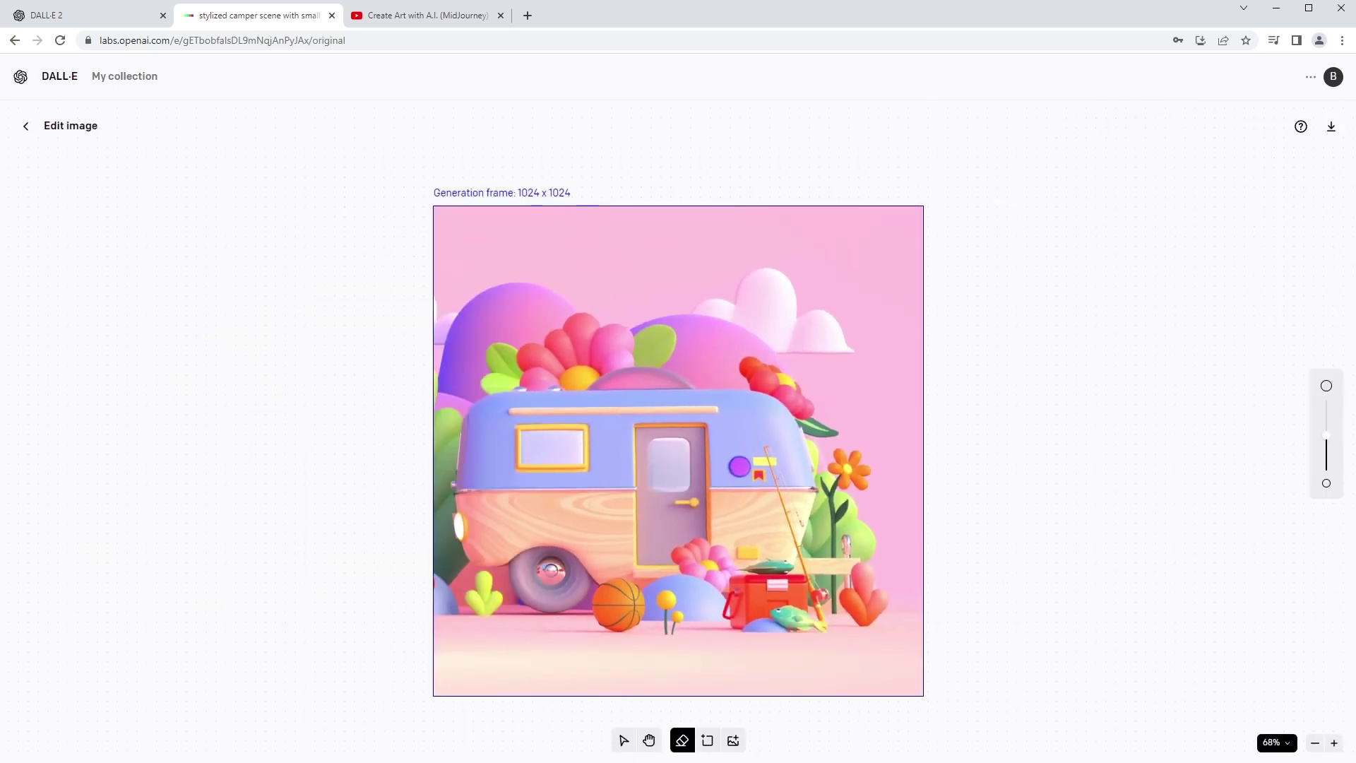
# Attach an empty 1024 x 1024 generation frame to the camper image's left edge, then select the old prompt
pyautogui.click(708, 749)
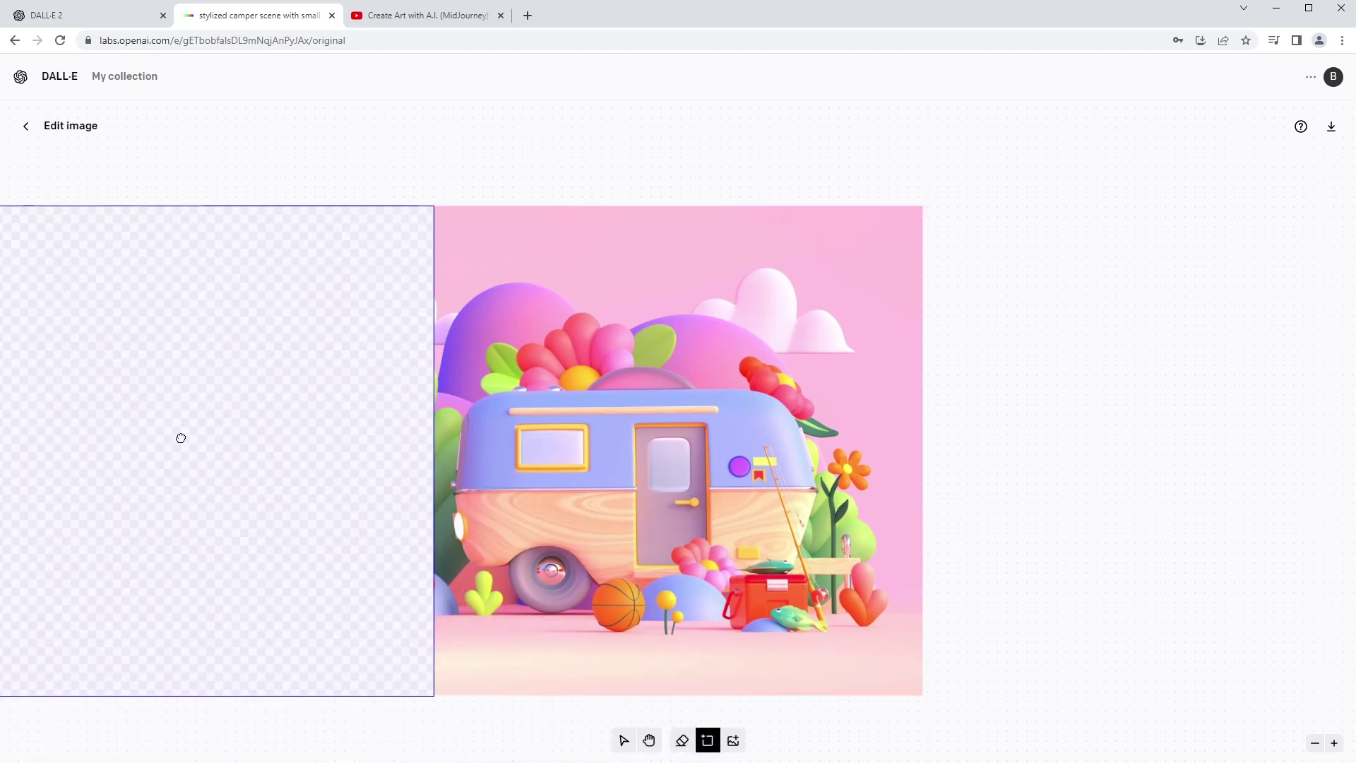
pyautogui.click(188, 443)
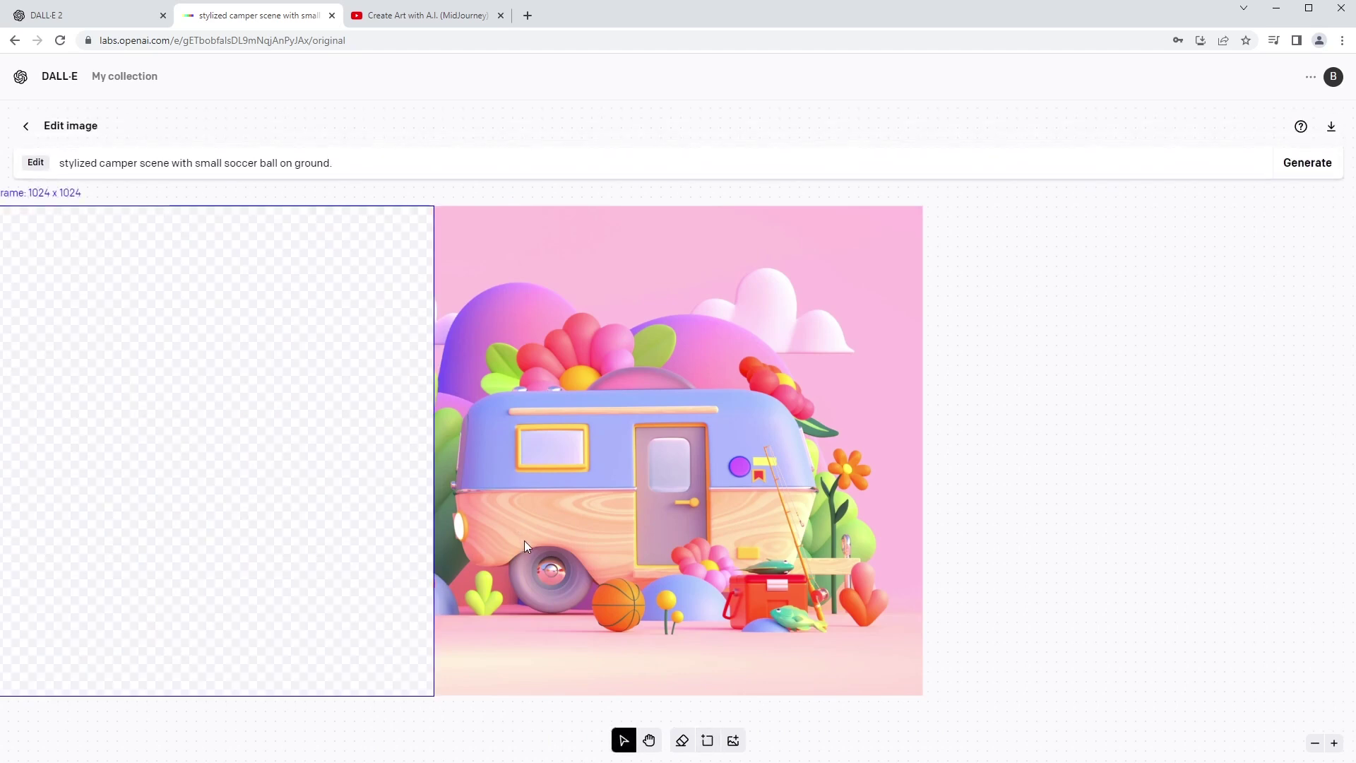
pyautogui.press('h')
pyautogui.moveTo(549, 704); pyautogui.dragTo(727, 714)
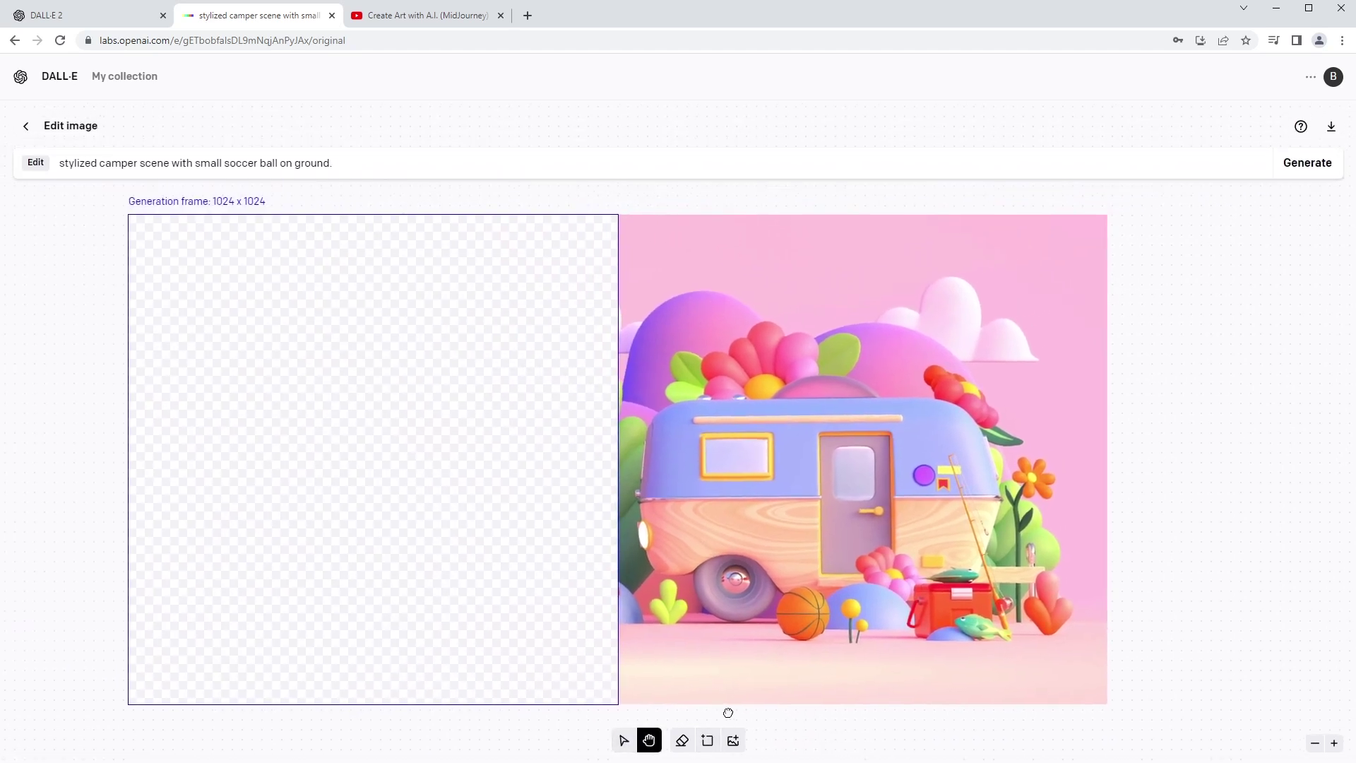
pyautogui.click(331, 164)
pyautogui.tripleClick(331, 164)
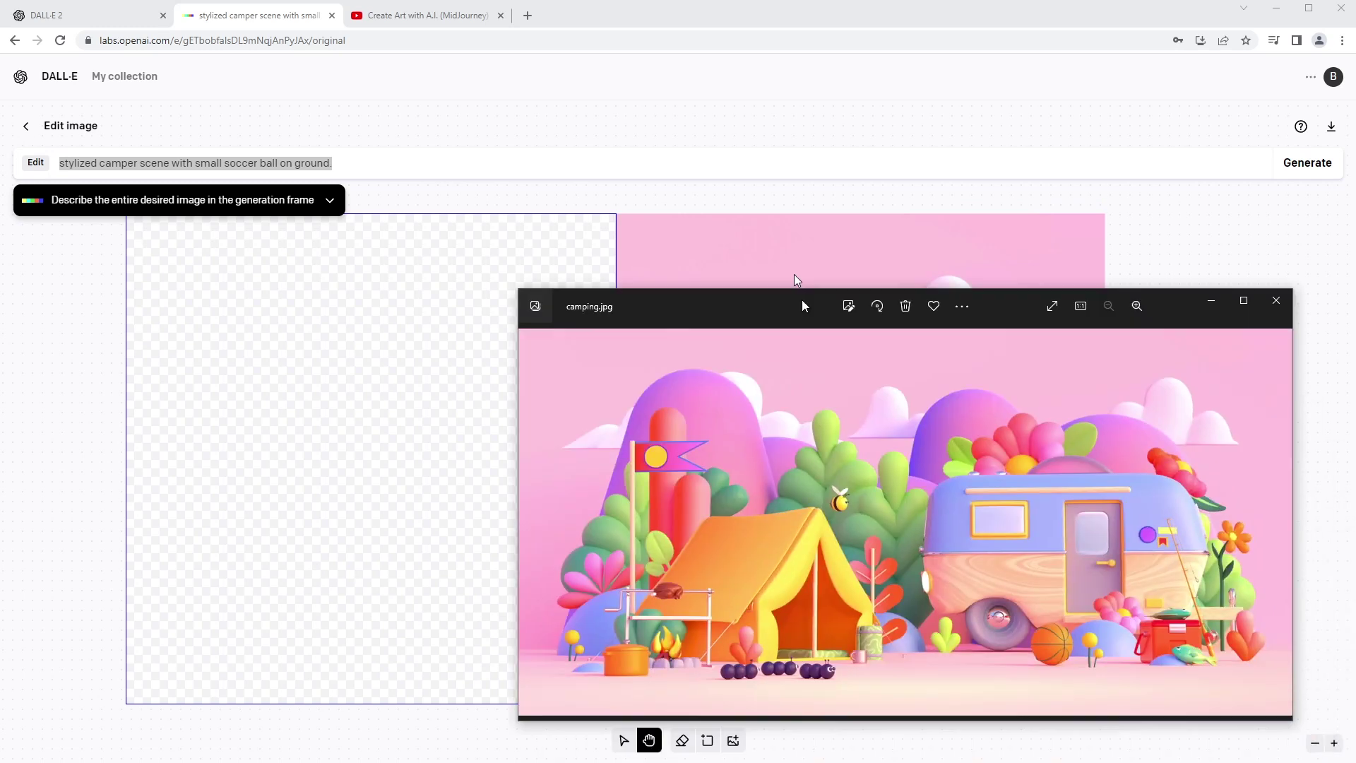
# Move the camping.jpg reference photo around to compare it, then bring the DALL·E editor back to front
pyautogui.moveTo(802, 300); pyautogui.dragTo(718, 118)
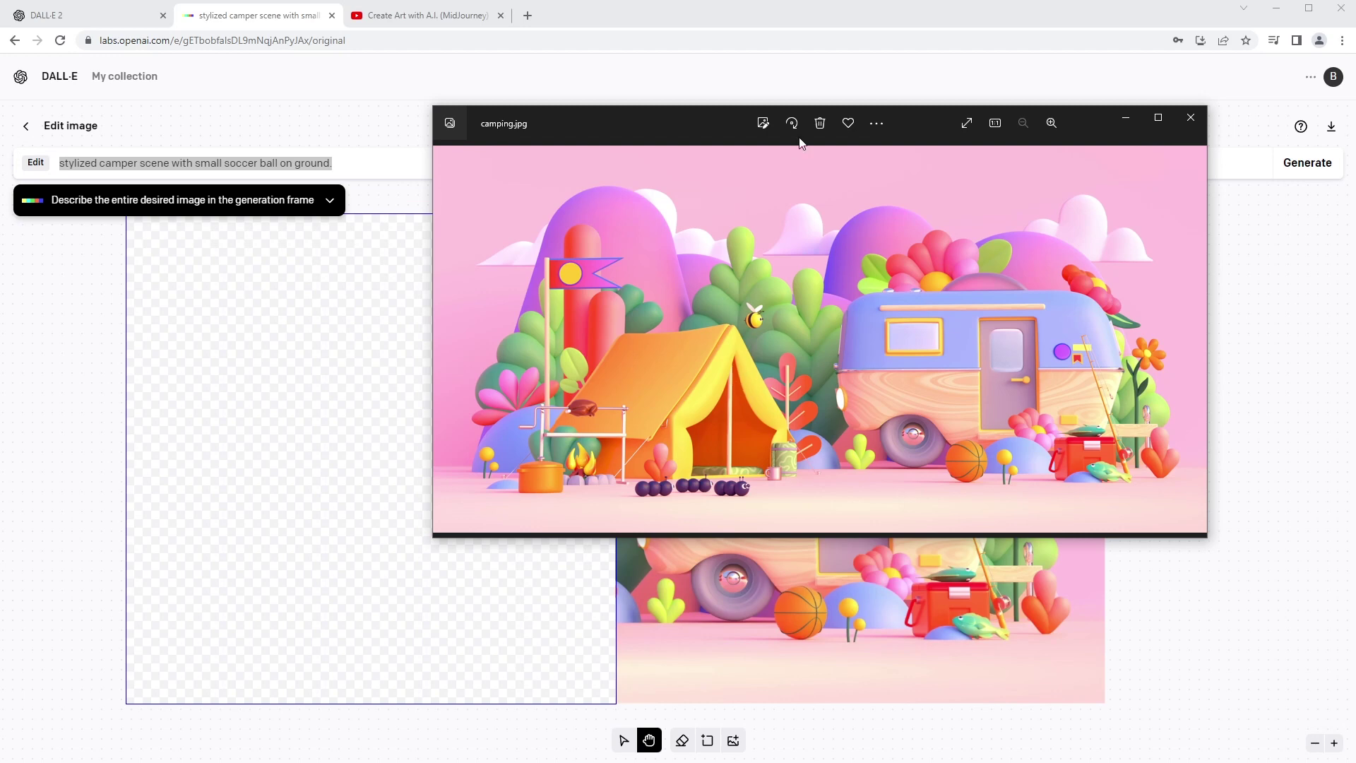
pyautogui.moveTo(680, 124); pyautogui.dragTo(721, 620)
pyautogui.click(339, 167)
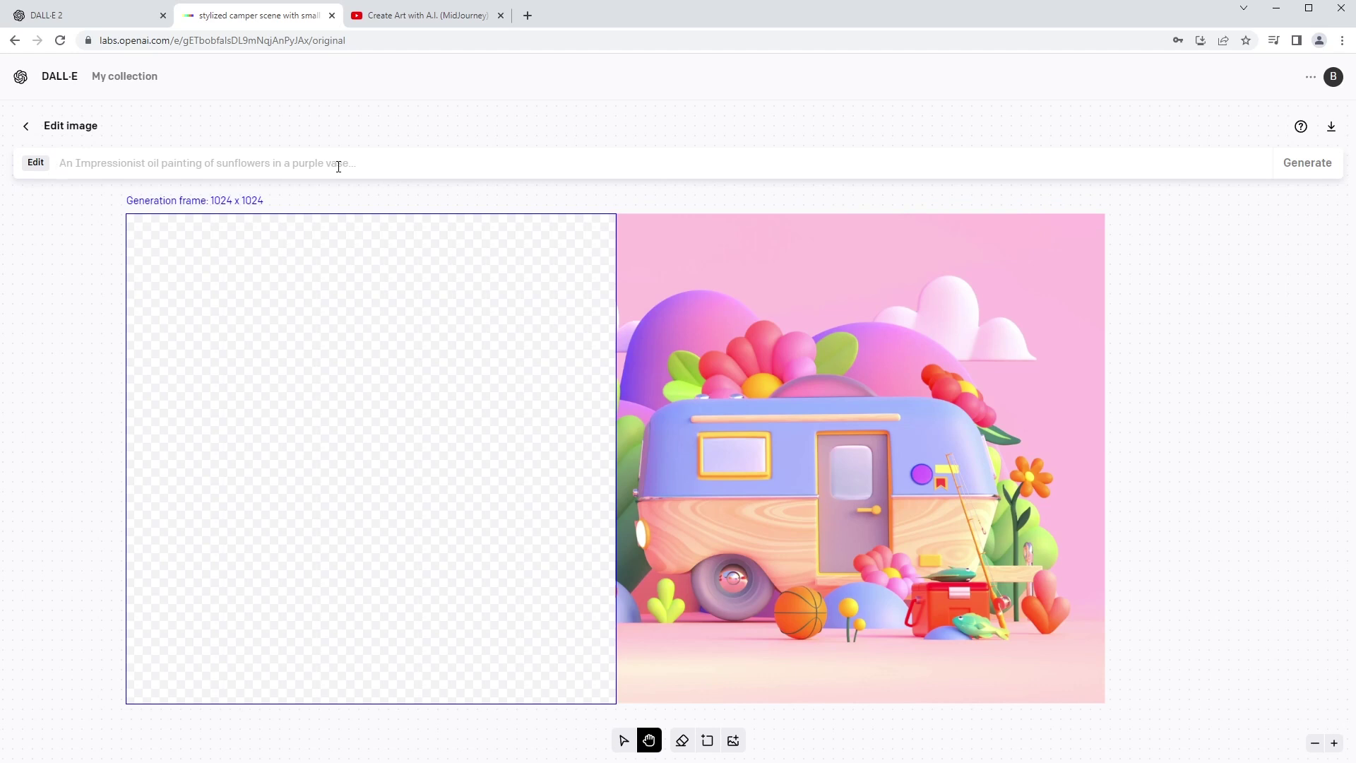
# Paste the tent-and-campfire prompt, add 'Mountains and clouds in the background.', and generate the left frame
pyautogui.write('an orange tent with a small campfire and a flag pole with a yellow circle on the flag.')
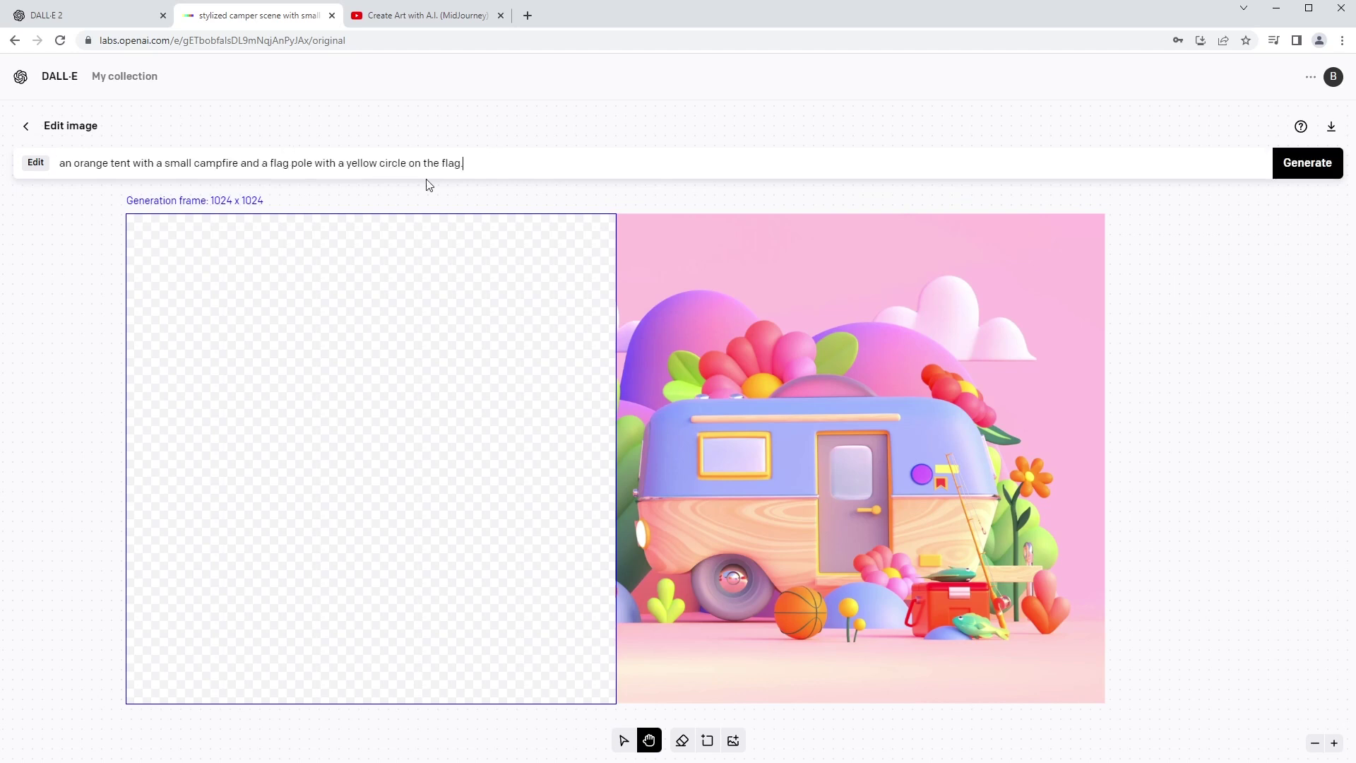
pyautogui.write('Mountains and clouds in the background.')
pyautogui.press('Return')
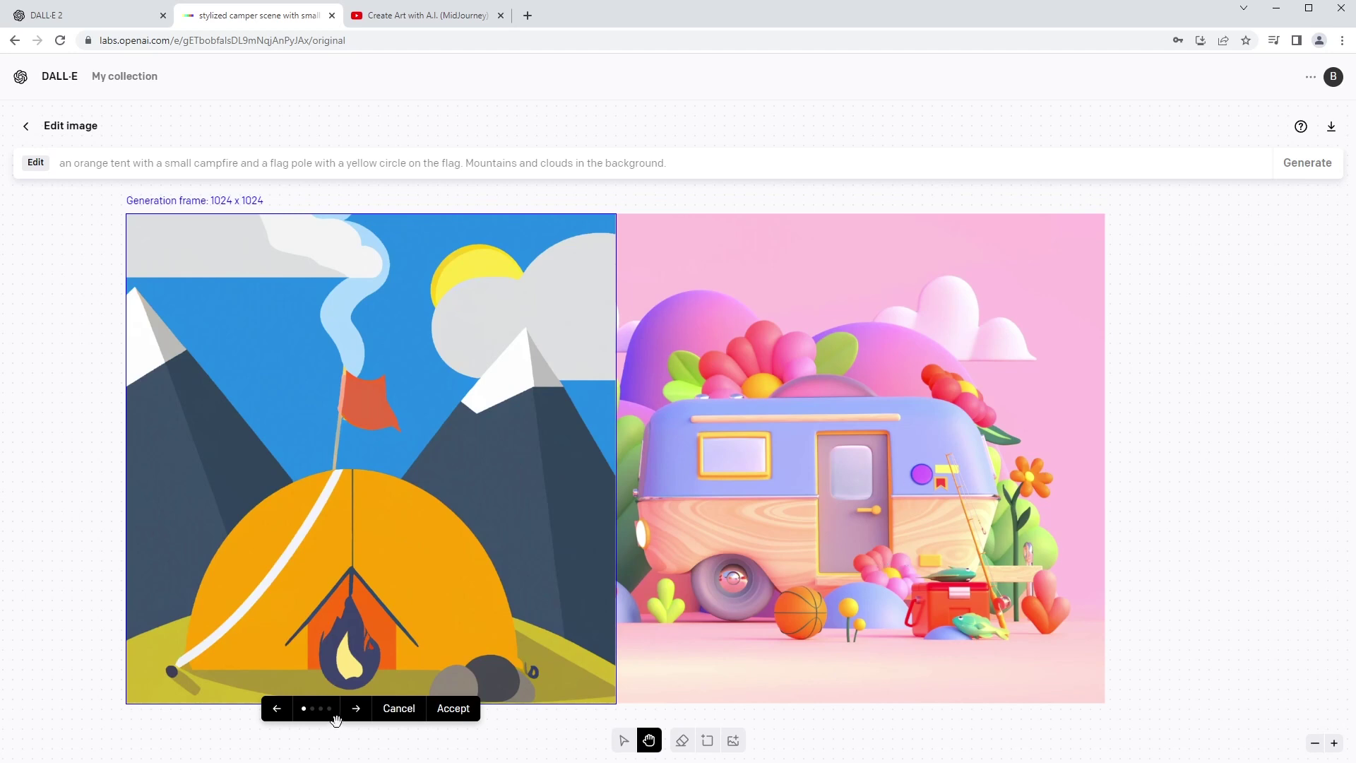
# Browse the outpainted tent variations, ending on the yellow dome tent, then select the prompt and discard them
pyautogui.click(313, 709)
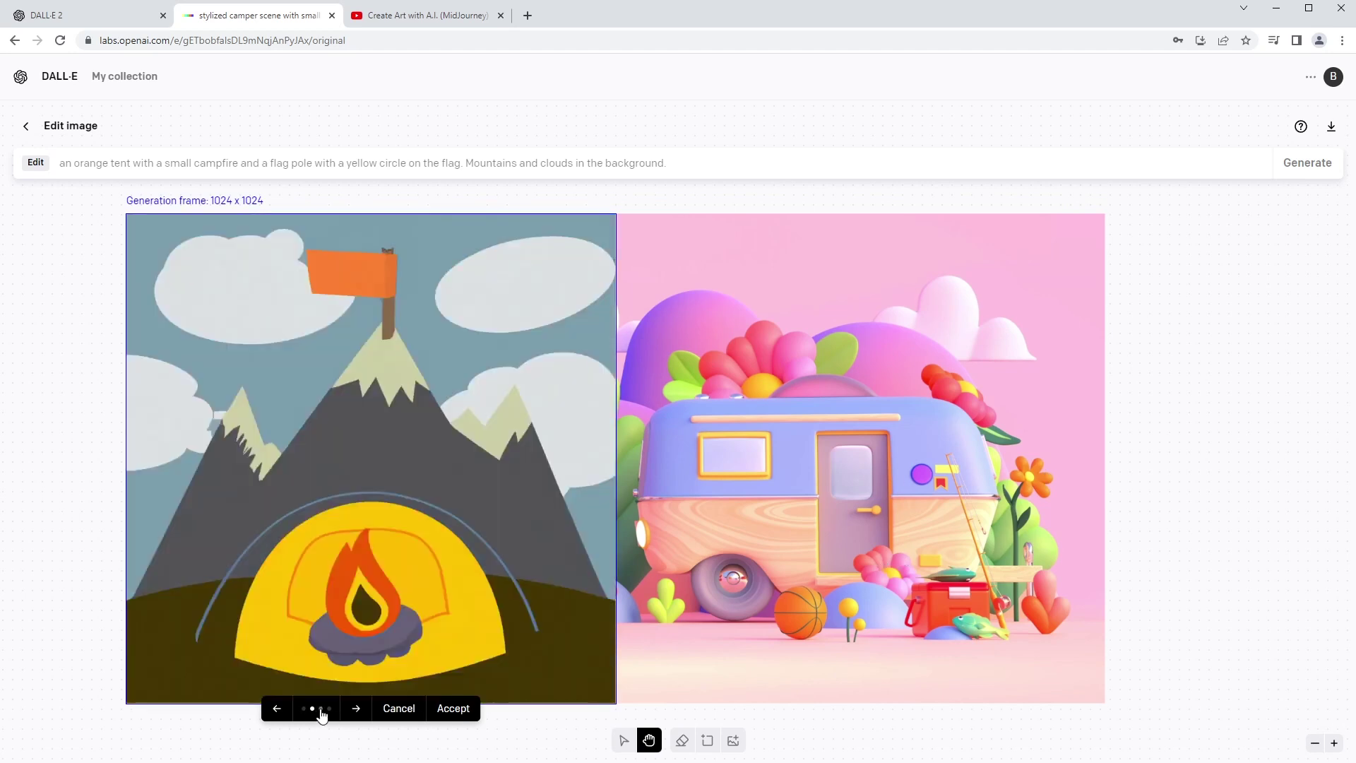
pyautogui.click(321, 709)
pyautogui.click(330, 709)
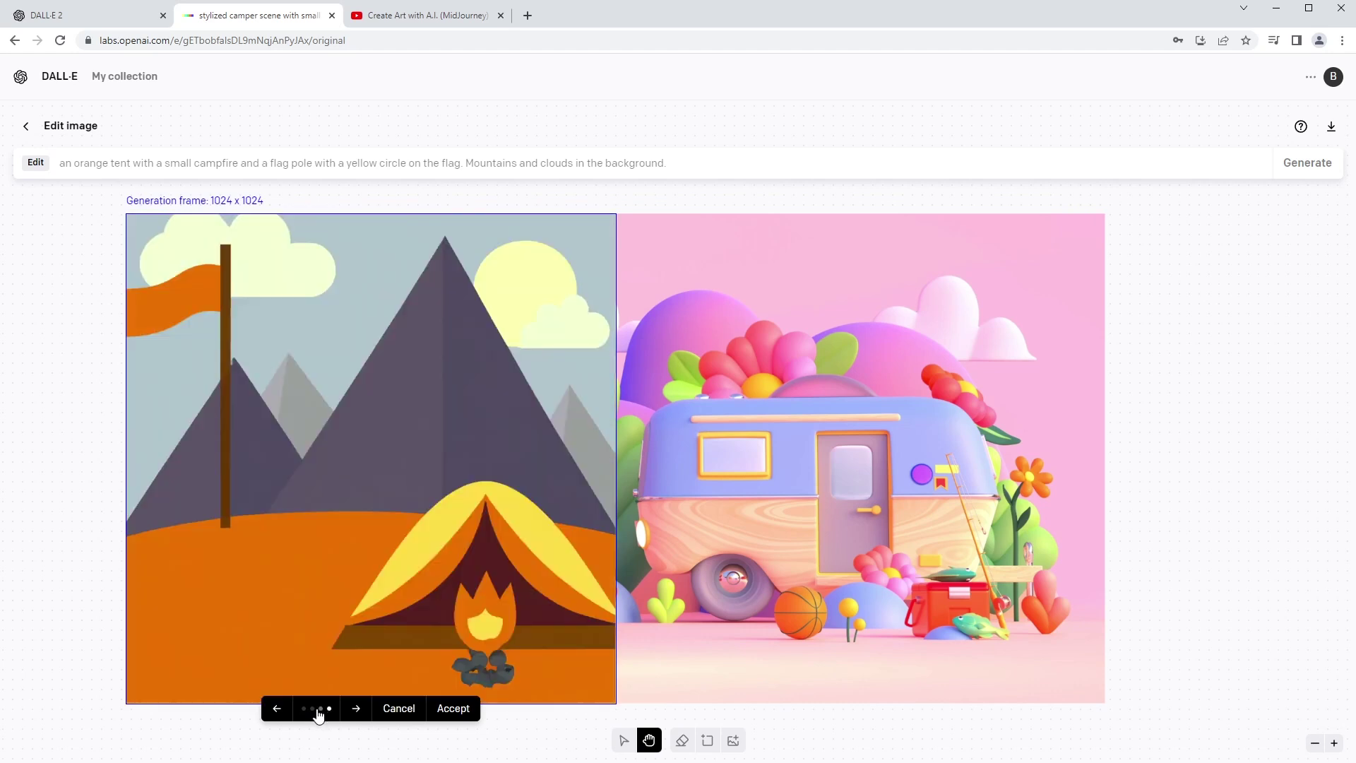
pyautogui.click(320, 710)
pyautogui.click(304, 708)
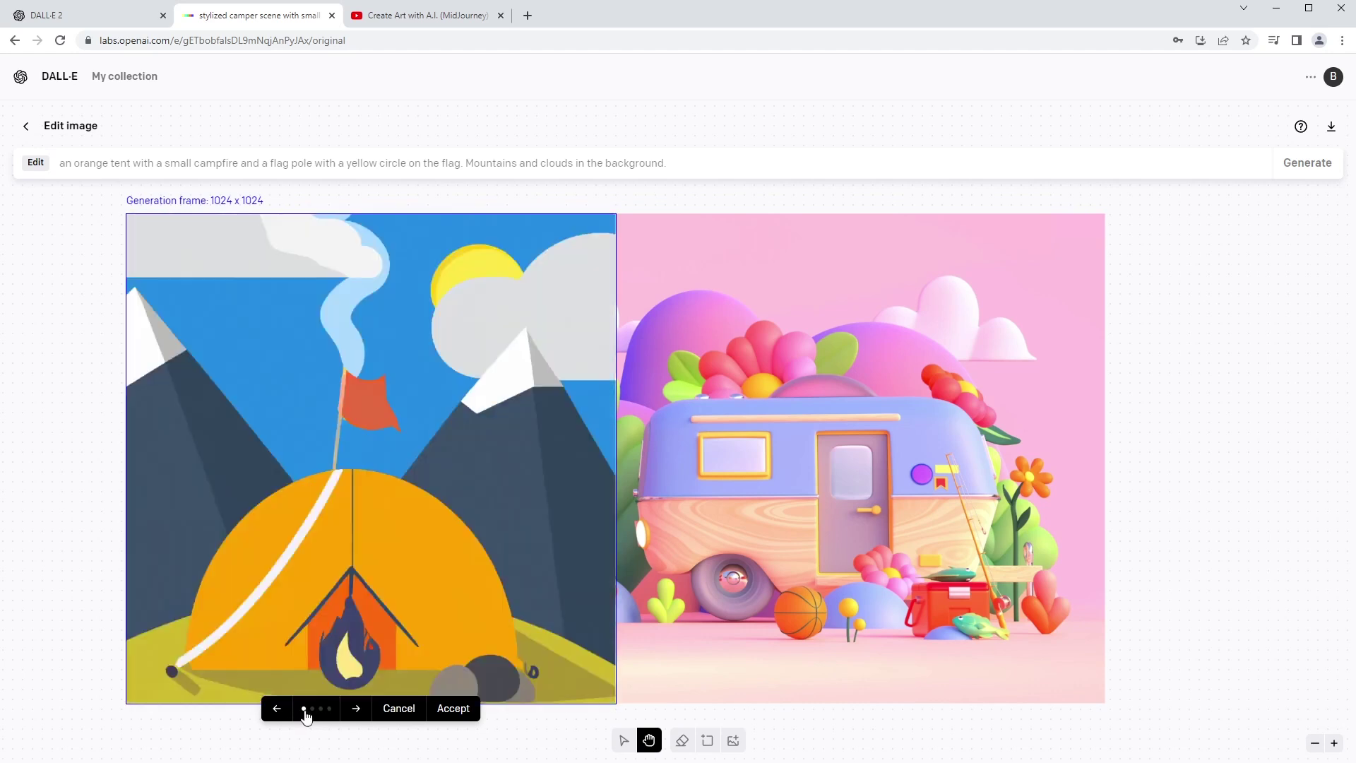
pyautogui.click(313, 709)
pyautogui.moveTo(678, 170); pyautogui.dragTo(28, 163)
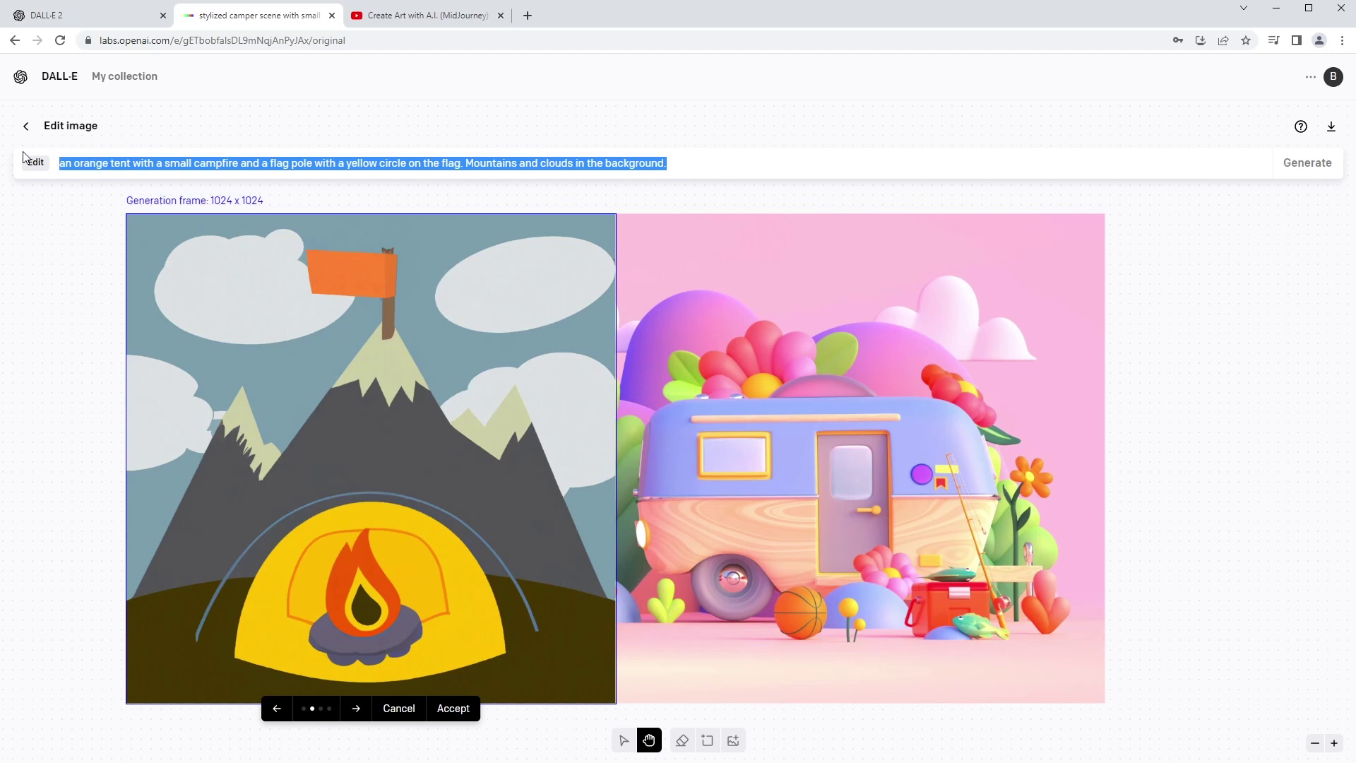
pyautogui.click(410, 710)
# Prepend 'A stylized 3D scene. With' to the prompt and regenerate the tent area
pyautogui.tripleClick(733, 155)
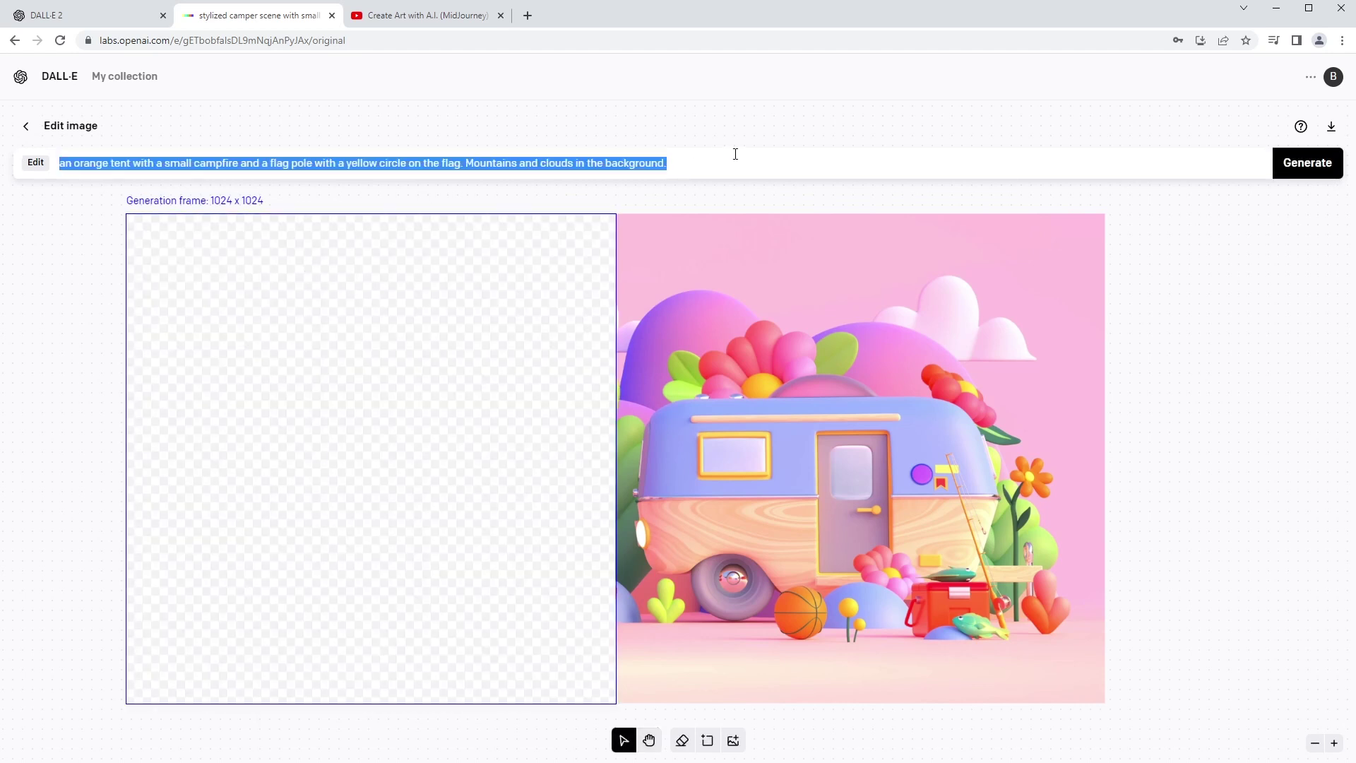
pyautogui.click(693, 161)
pyautogui.press('Home')
pyautogui.write('A stylized ')
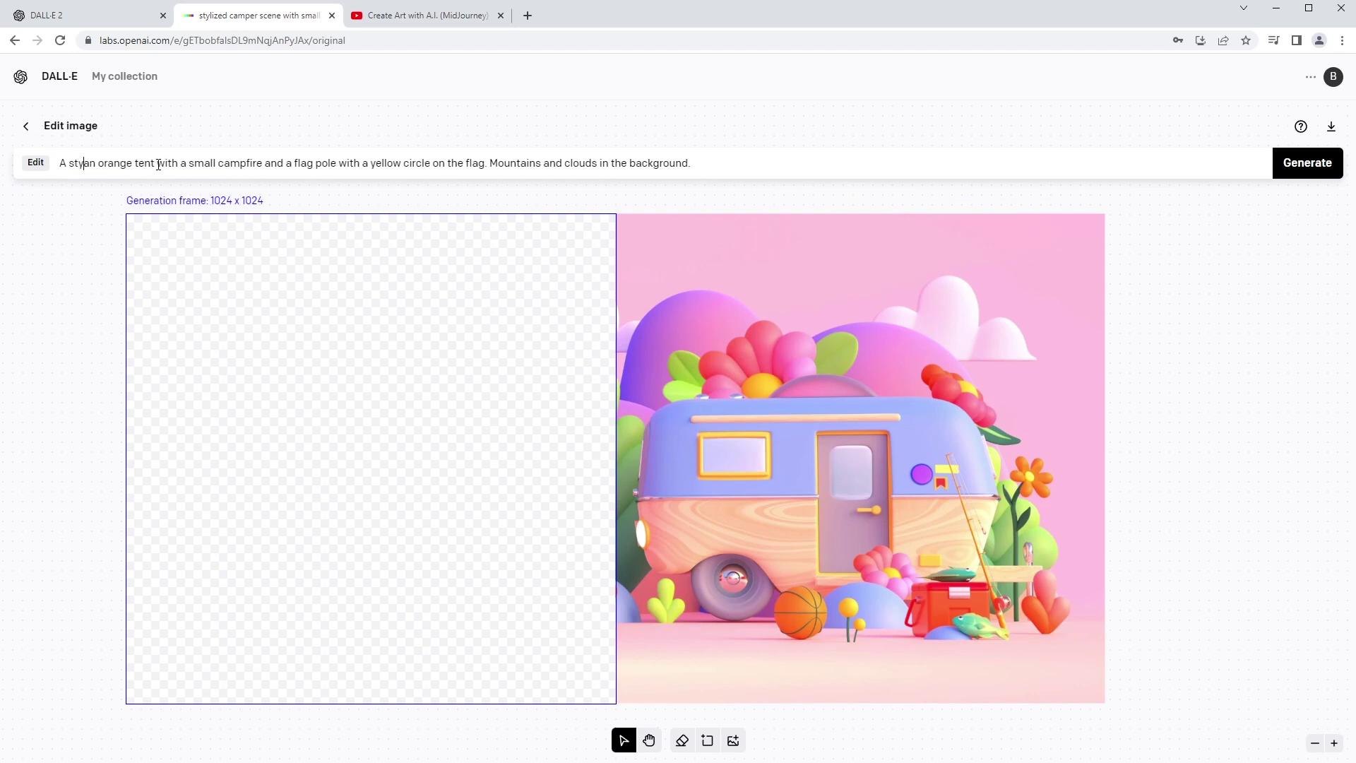
pyautogui.write('3D scen')
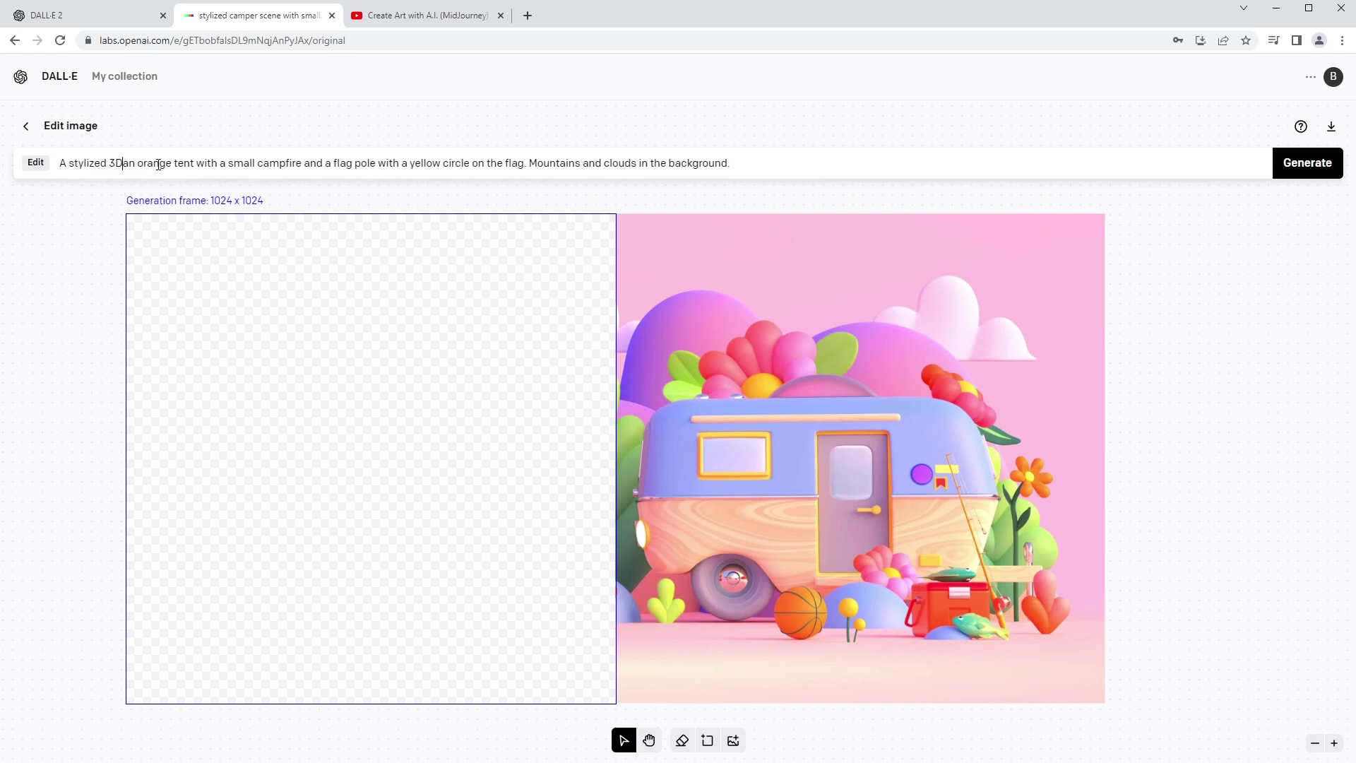
pyautogui.write('e. With')
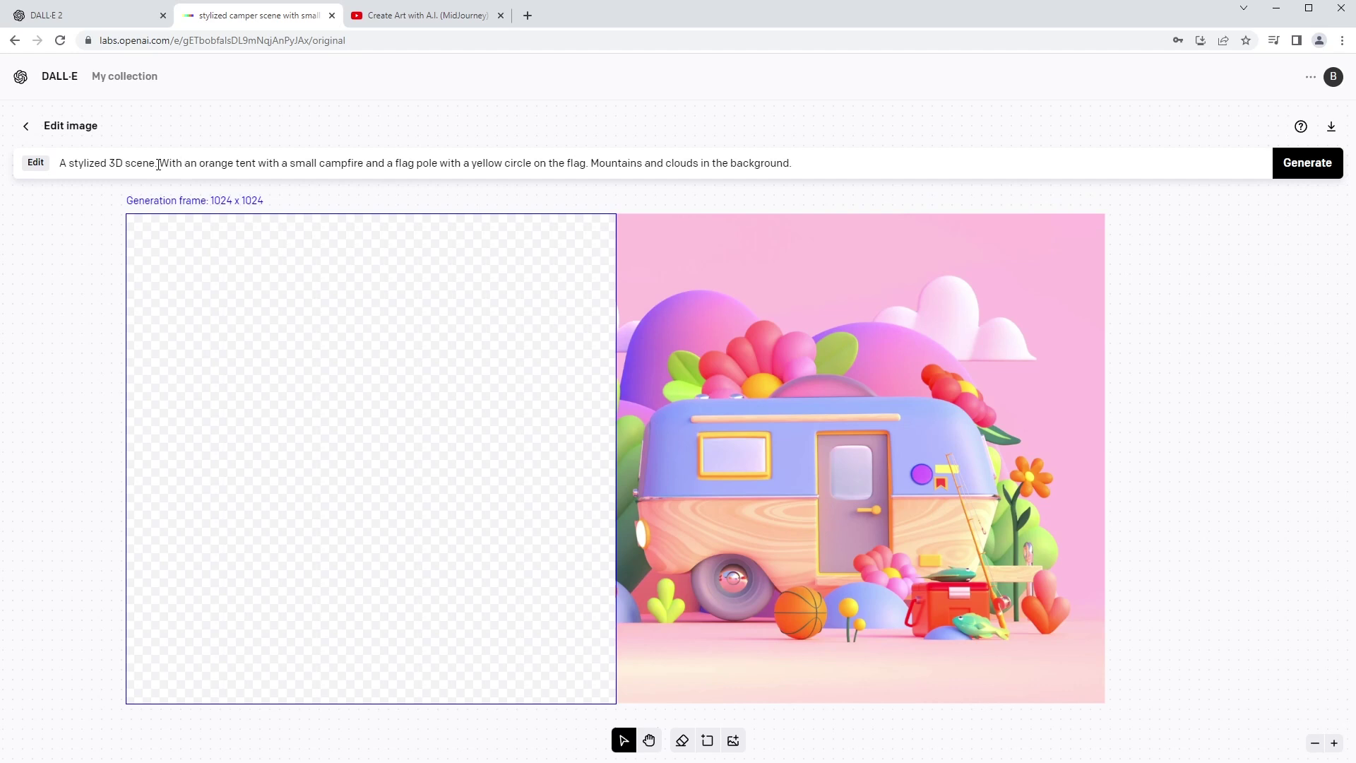
pyautogui.press('Return')
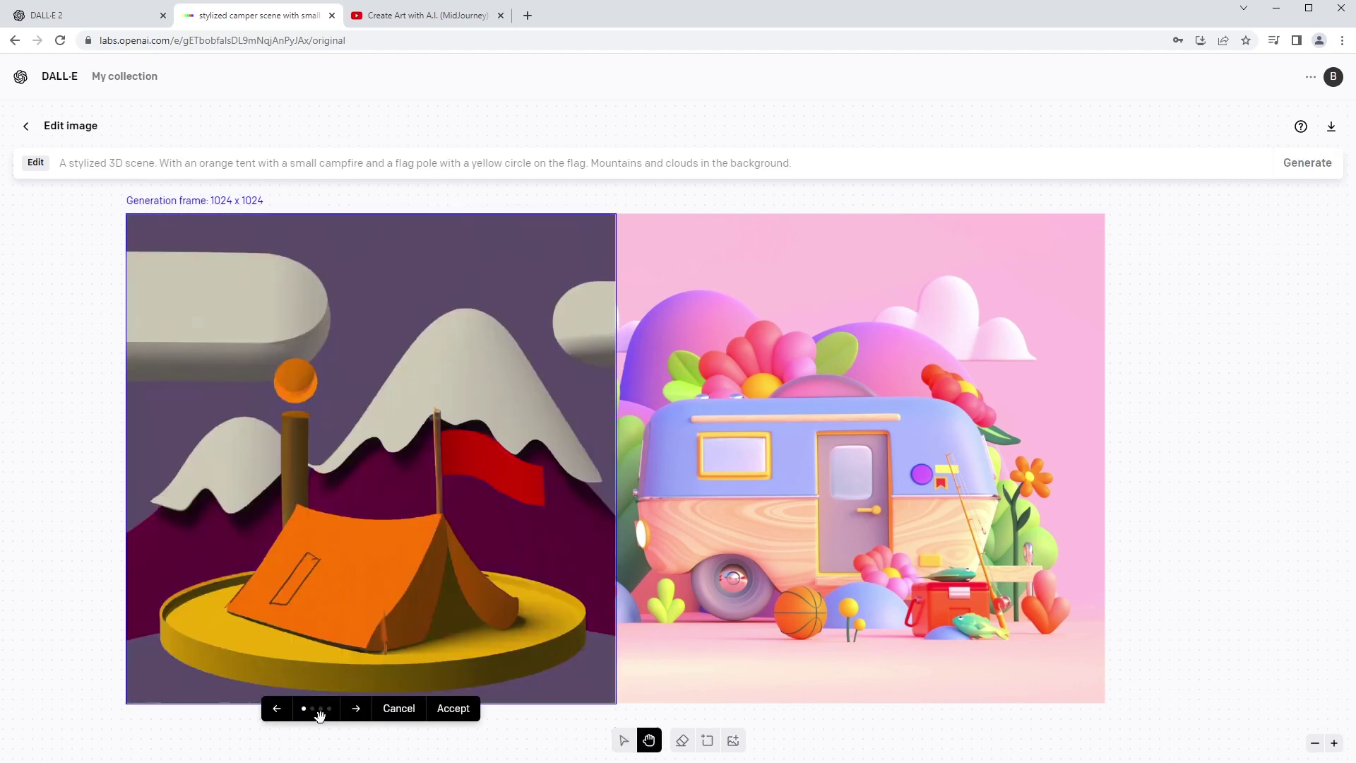
# Review the second, third and fourth stylized tent variations, then leave the image editor
pyautogui.click(312, 709)
pyautogui.click(321, 709)
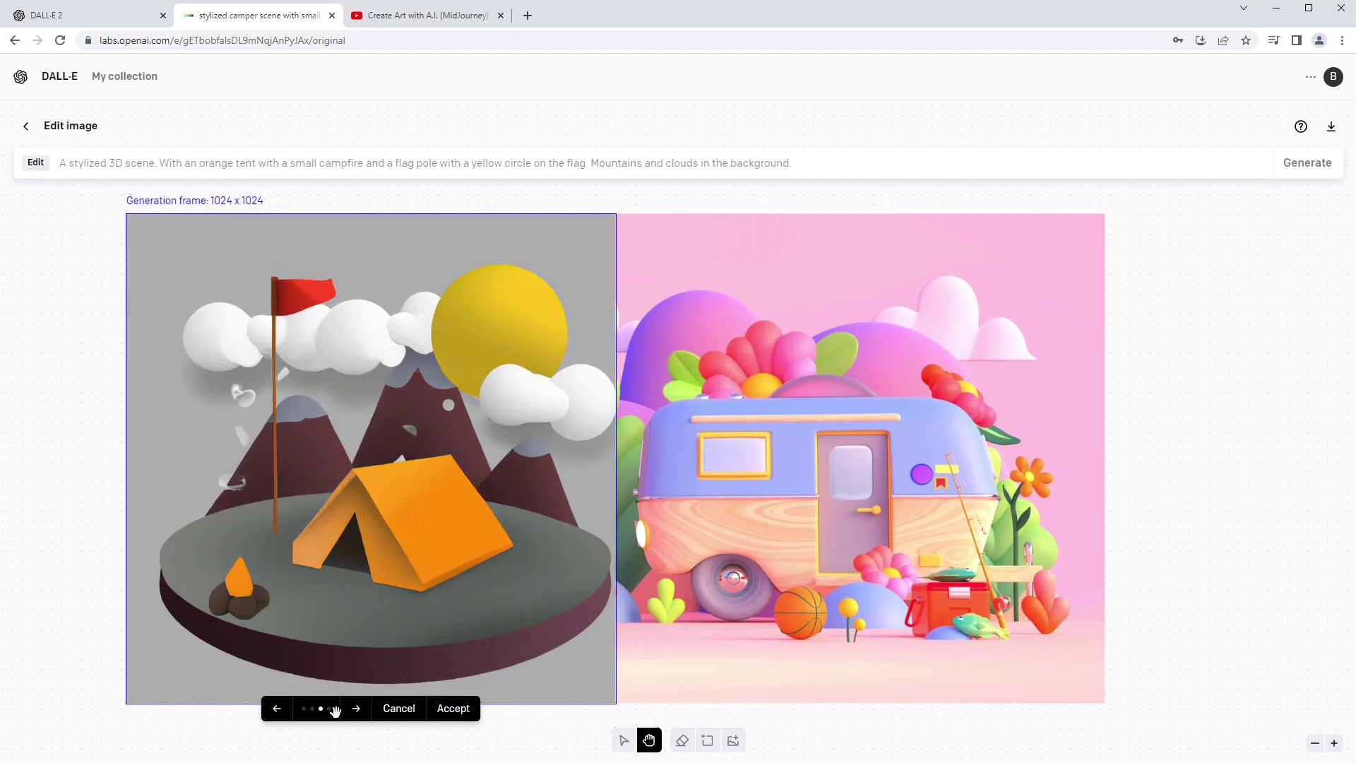
pyautogui.click(329, 709)
pyautogui.click(399, 709)
# Discard the unaccepted edits, return to the camper prompt page, and select its prompt text
pyautogui.press('Return')
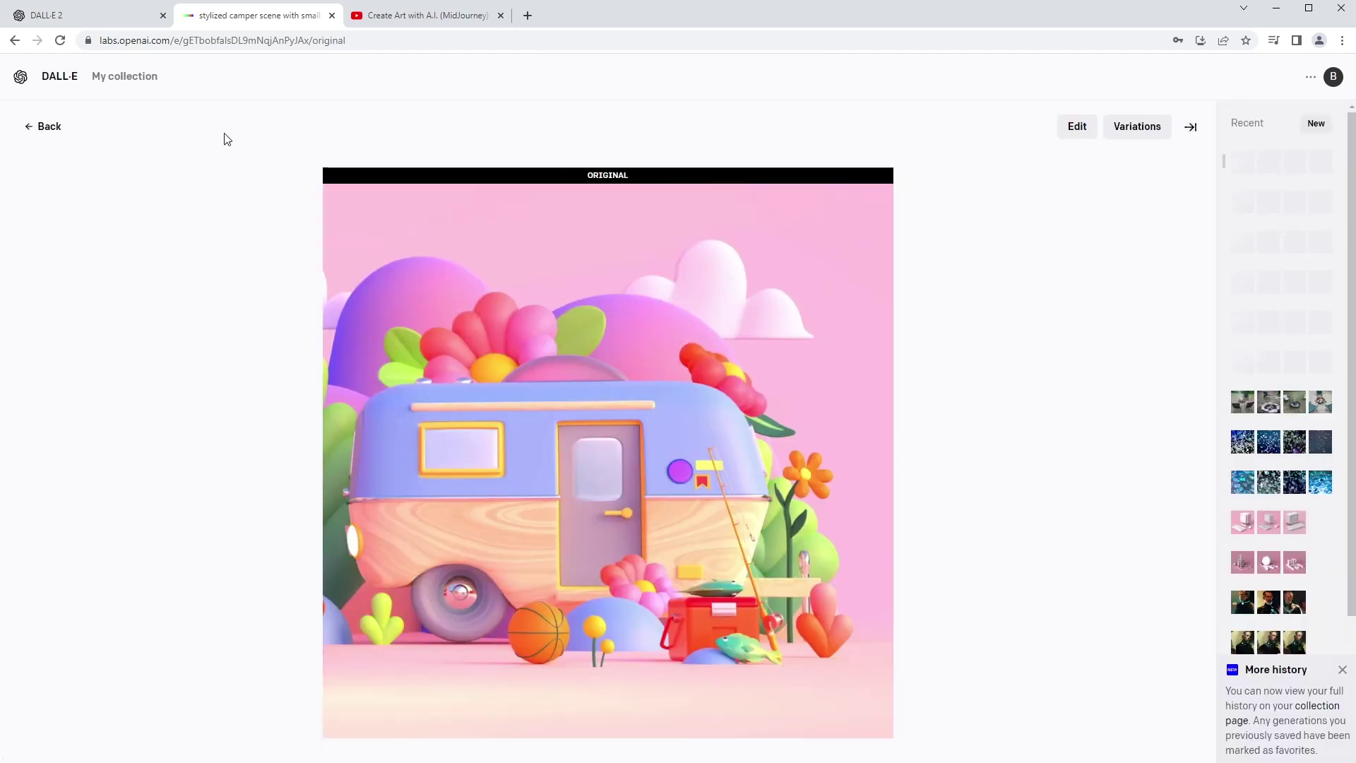
pyautogui.click(48, 127)
pyautogui.click(104, 162)
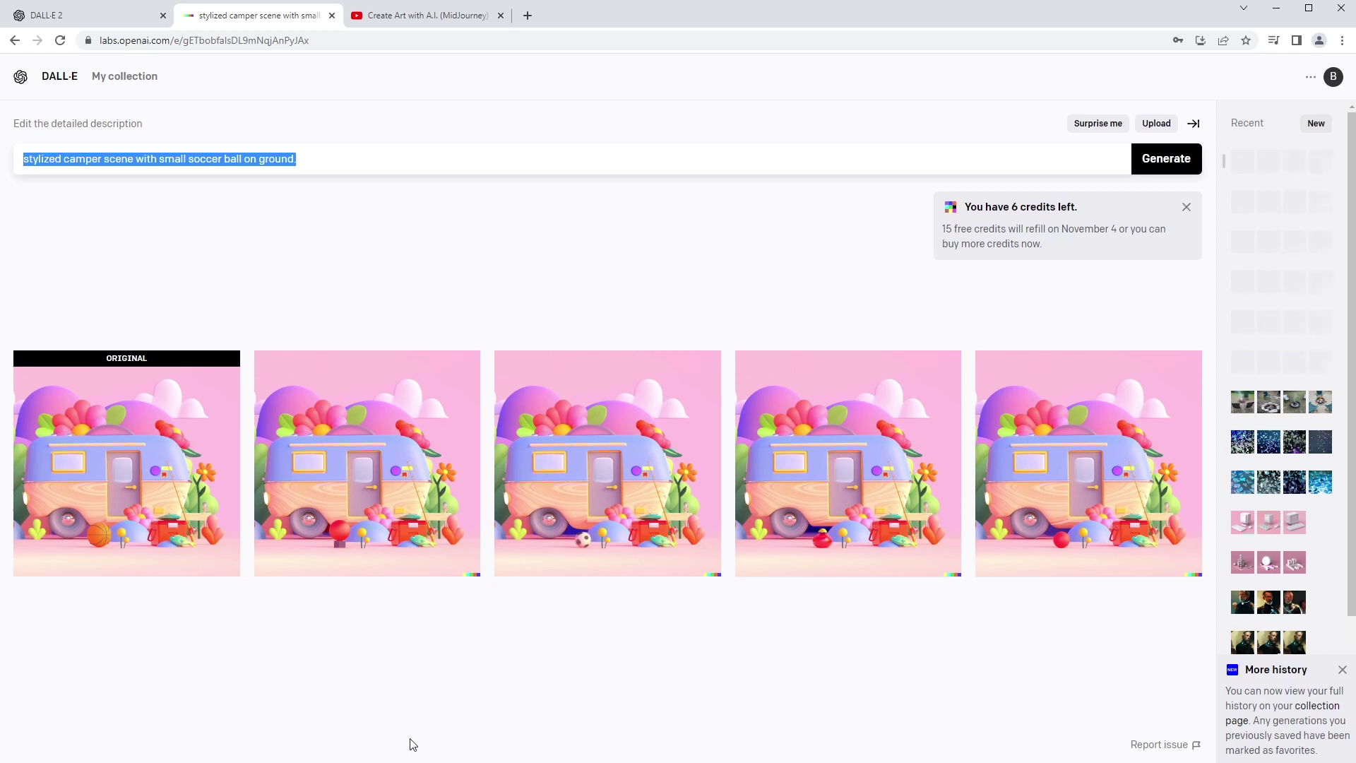
pyautogui.click(337, 165)
# Generate from 'A man sitting in a lawn chair, enjoying an ice-cold lemonade...' with grazing deer and sprinklers
pyautogui.hotkey('ctrl', 'a')
pyautogui.write('A man sitting in a lwn')
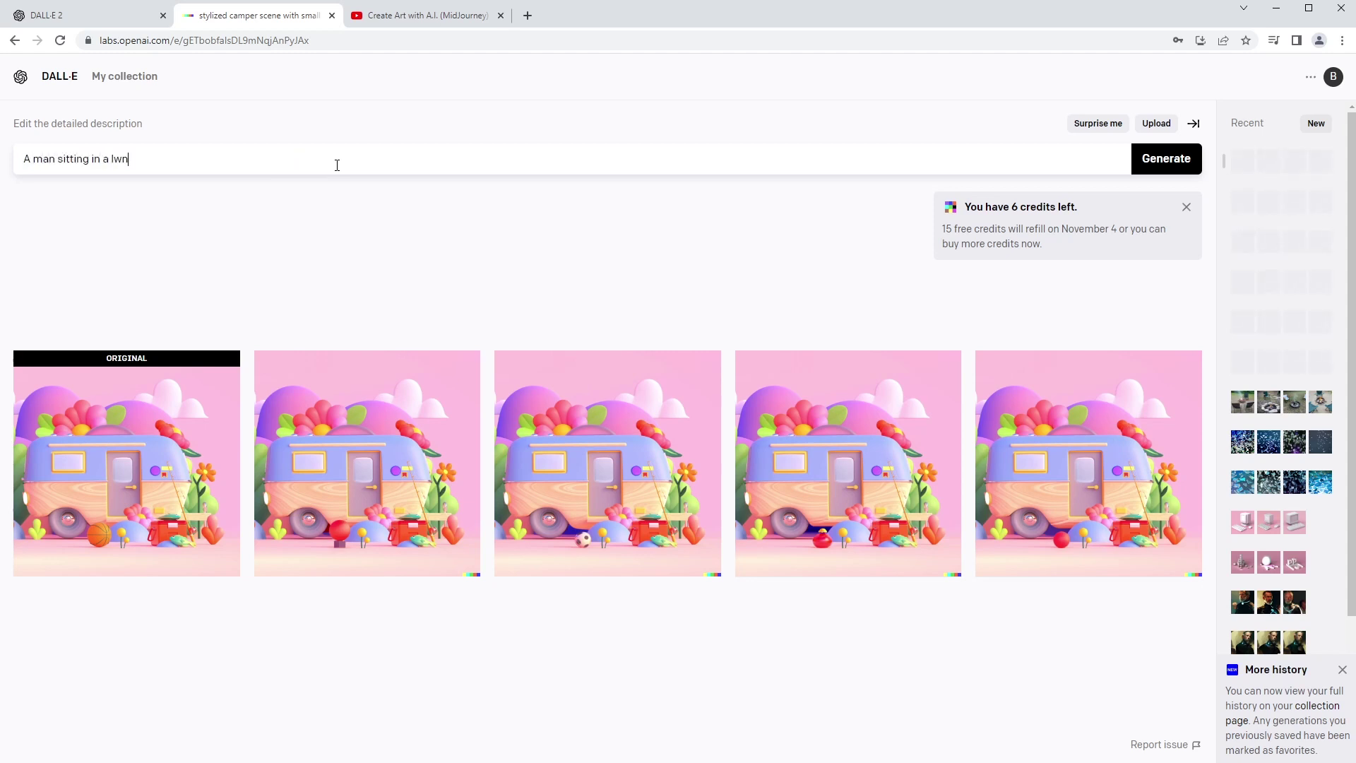
pyautogui.press('BackSpace')
pyautogui.press('BackSpace')
pyautogui.write('awn chair, enjoying an ice-cold lemonade. T')
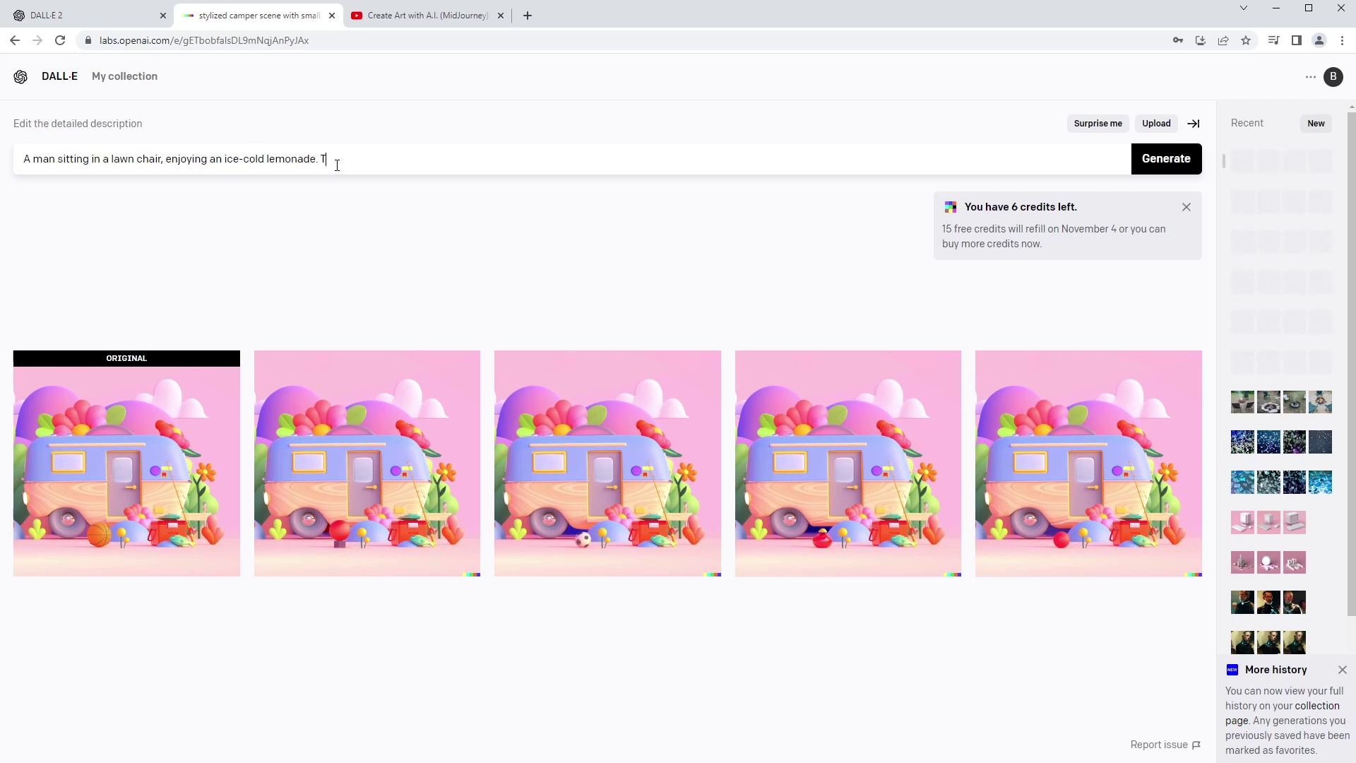
pyautogui.write('wo deer')
pyautogui.write(' graze')
pyautogui.write(' i')
pyautogui.write('n his lawn while teh')
pyautogui.write(' sun')
pyautogui.press('BackSpace')
pyautogui.press('BackSpace')
pyautogui.press('BackSpace')
pyautogui.press('BackSpace')
pyautogui.press('BackSpace')
pyautogui.press('BackSpace')
pyautogui.write('he sprinklers go off.')
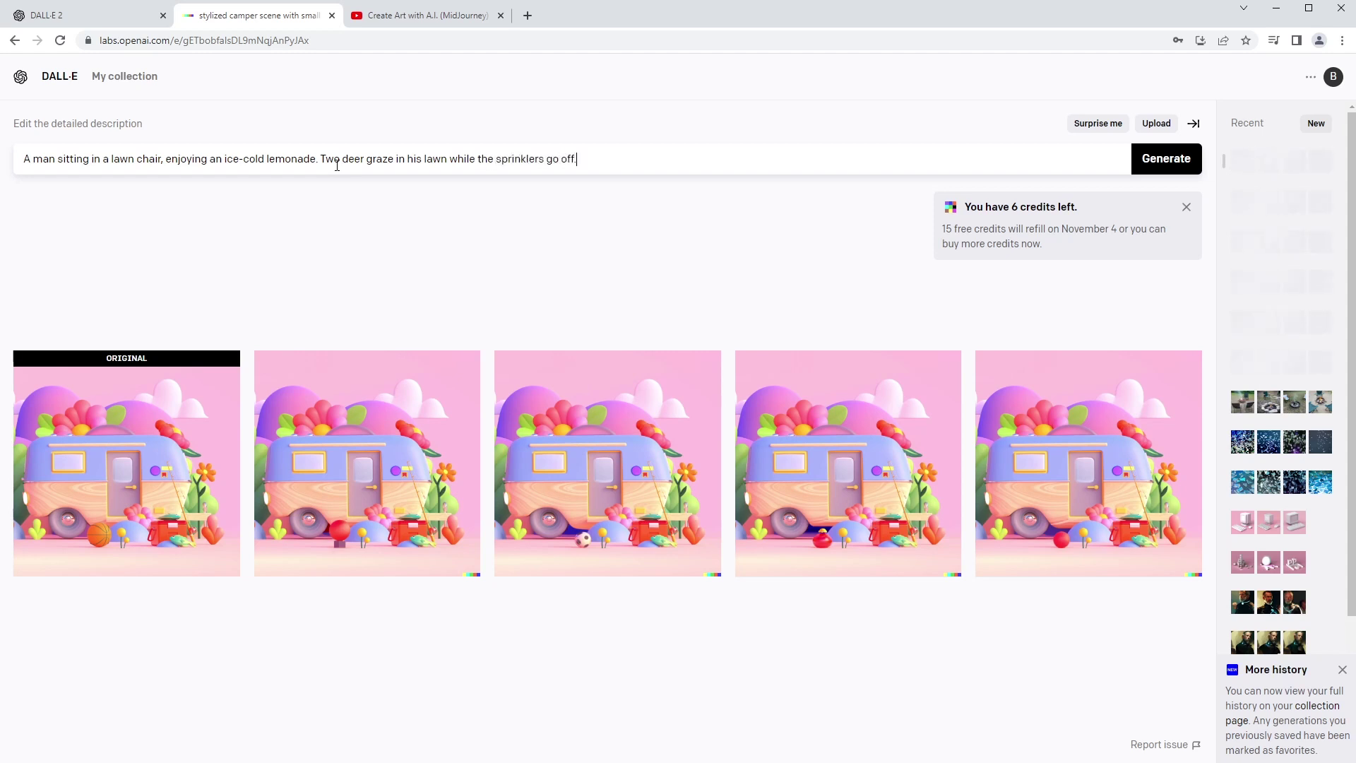
pyautogui.press('Return')
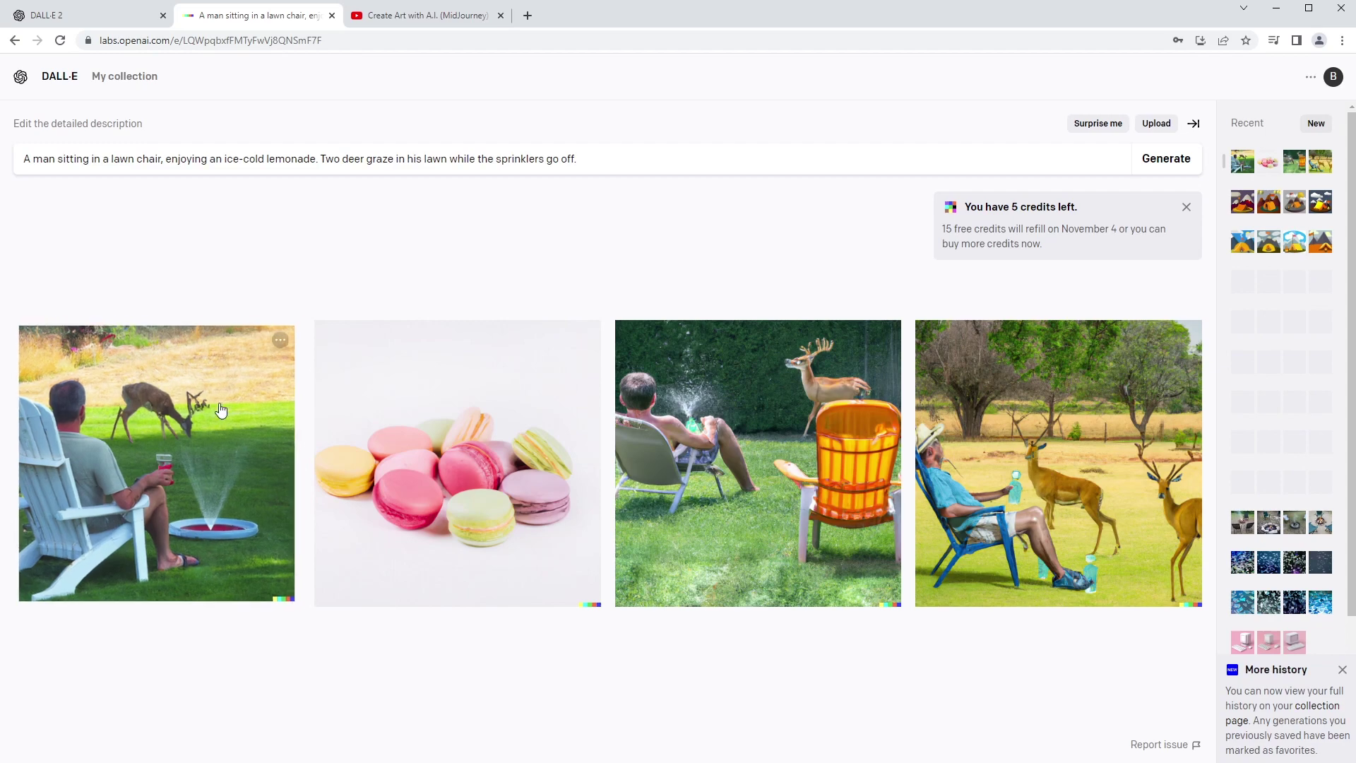
pyautogui.click(199, 465)
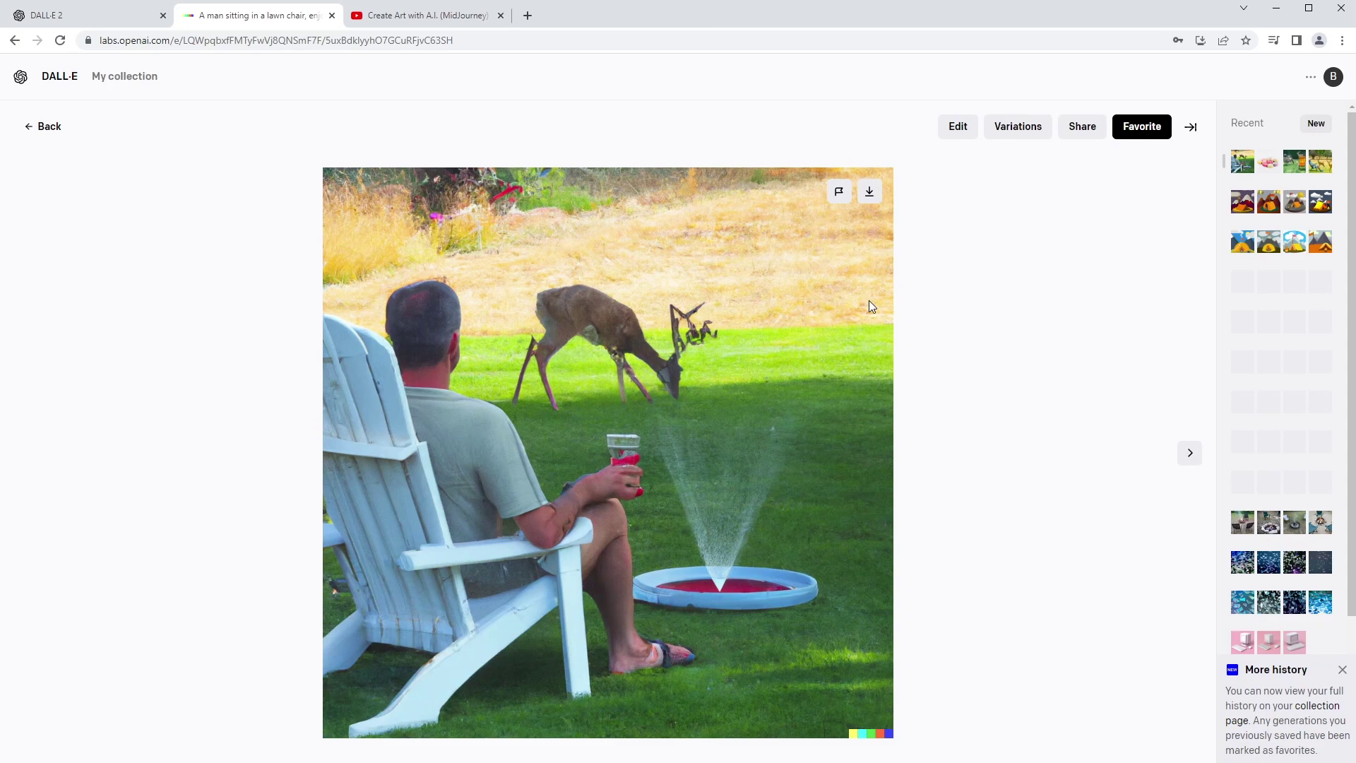
pyautogui.click(46, 127)
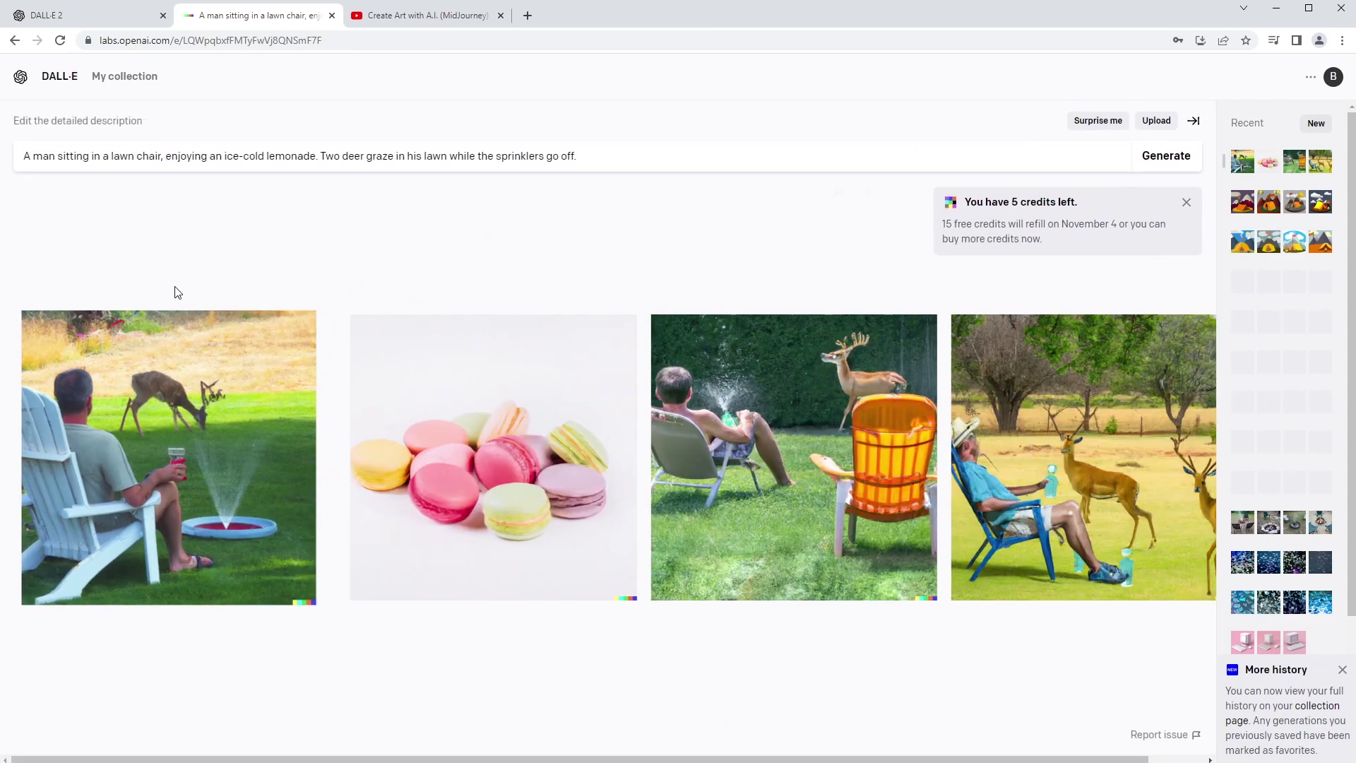
pyautogui.click(579, 498)
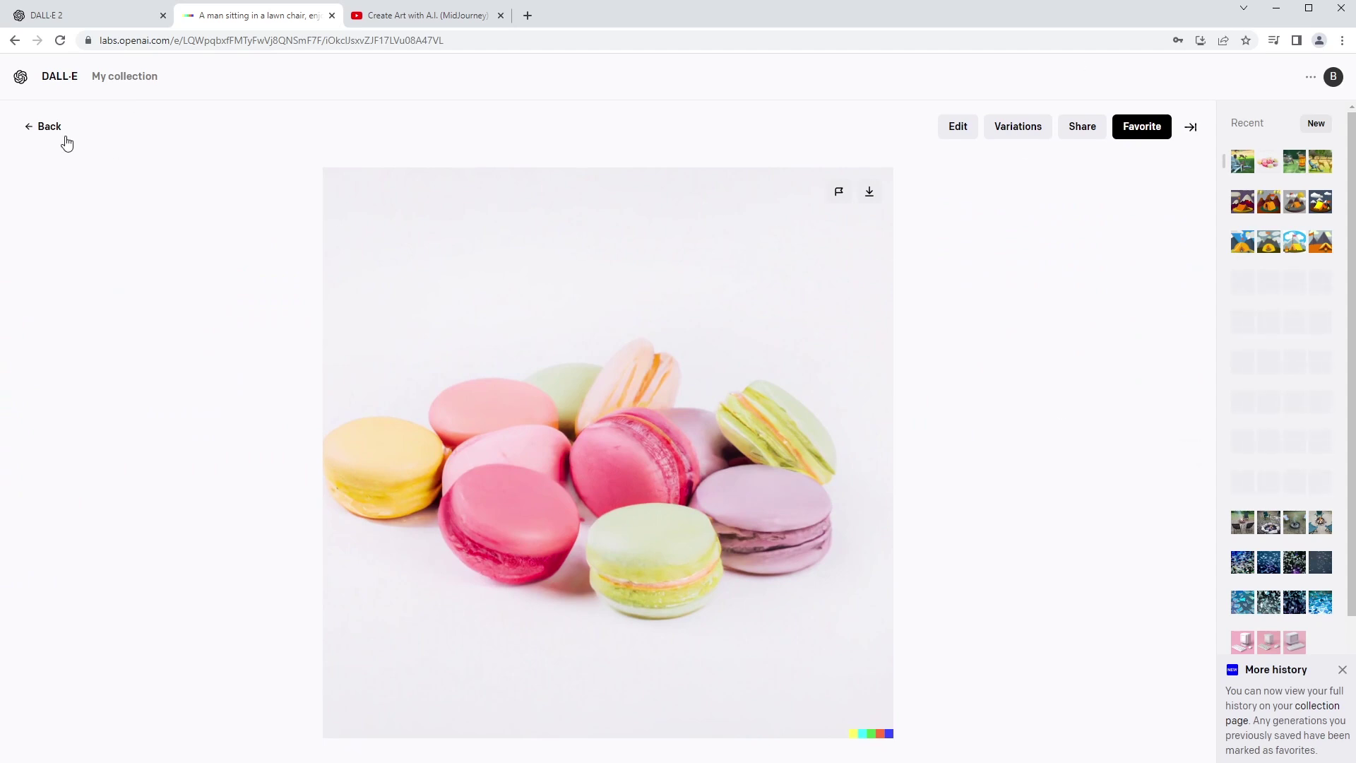
pyautogui.click(43, 128)
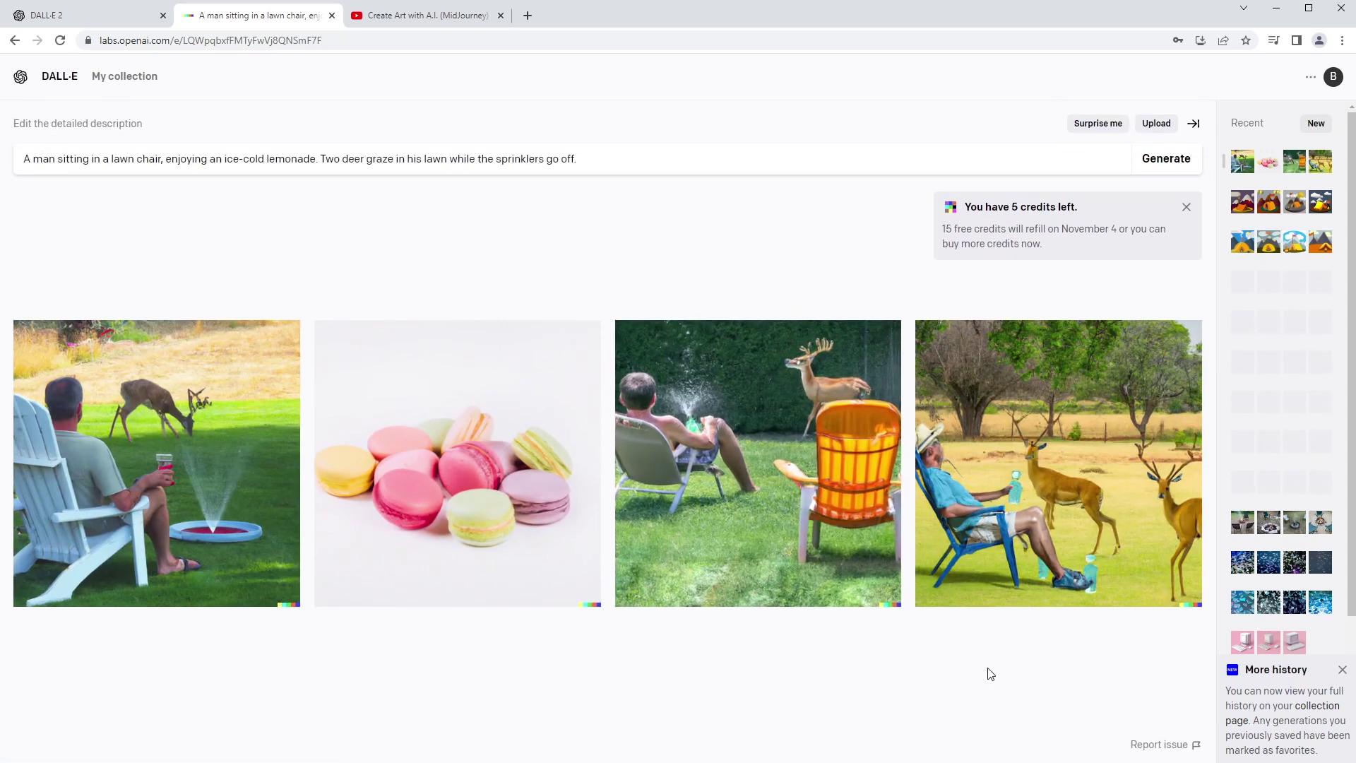